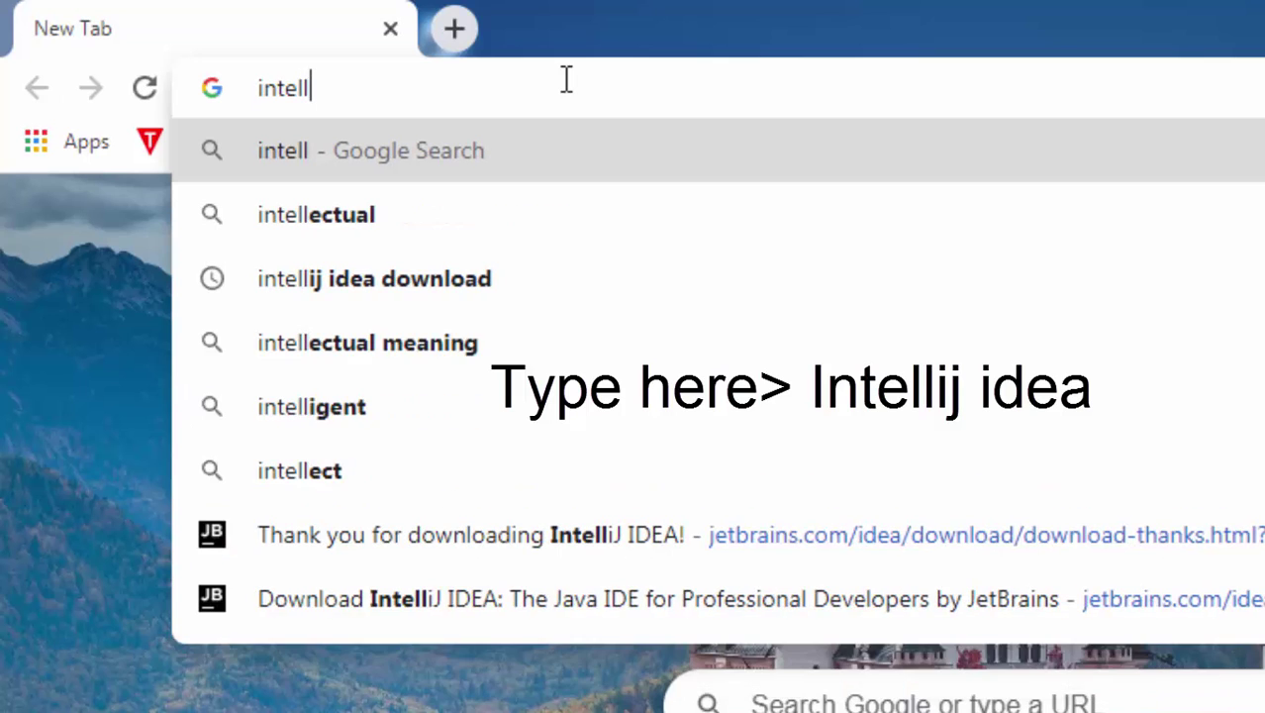
Search the web for "intellij idea download" and open the JetBrains download page for IntelliJ IDEA
type("idea")
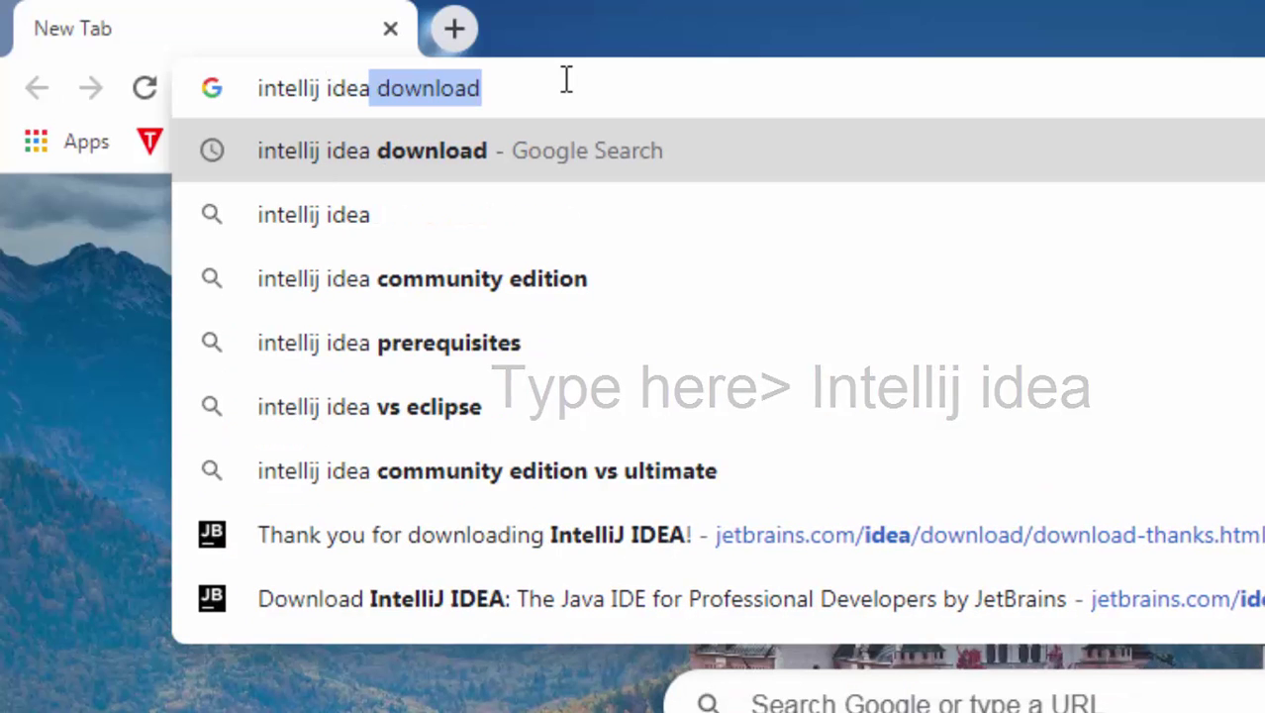
key("Return")
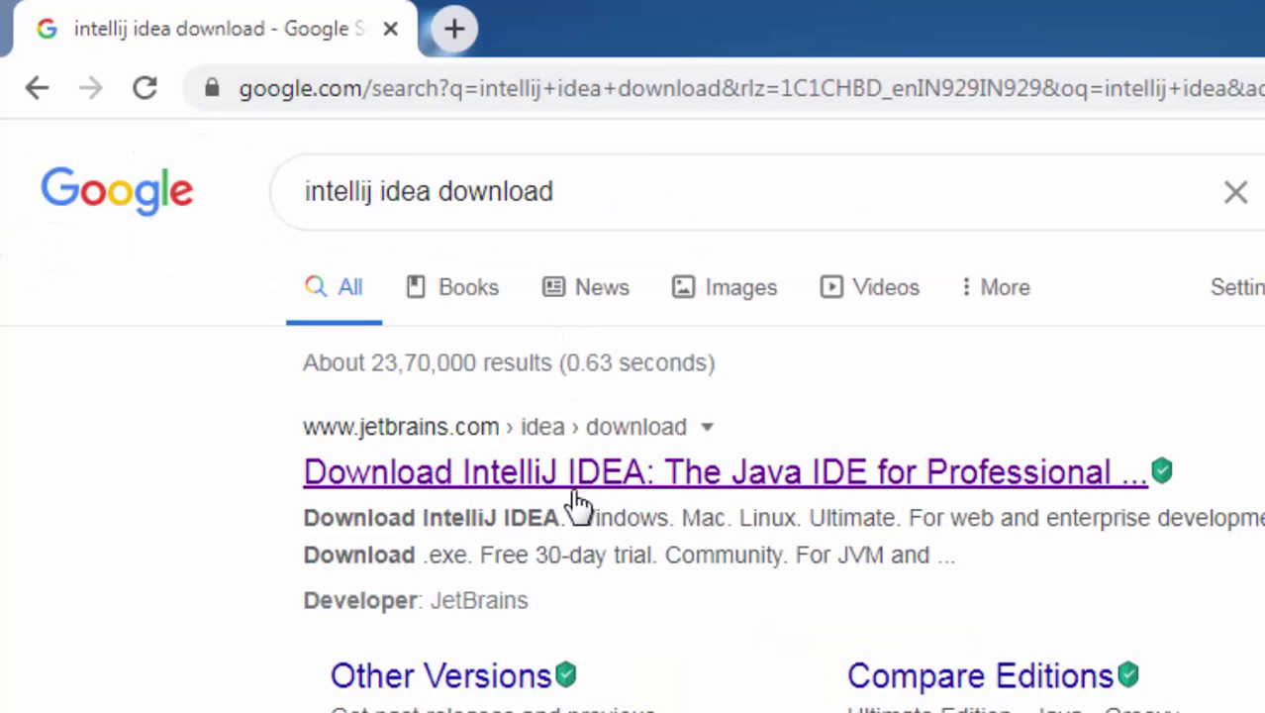
left_click(748, 483)
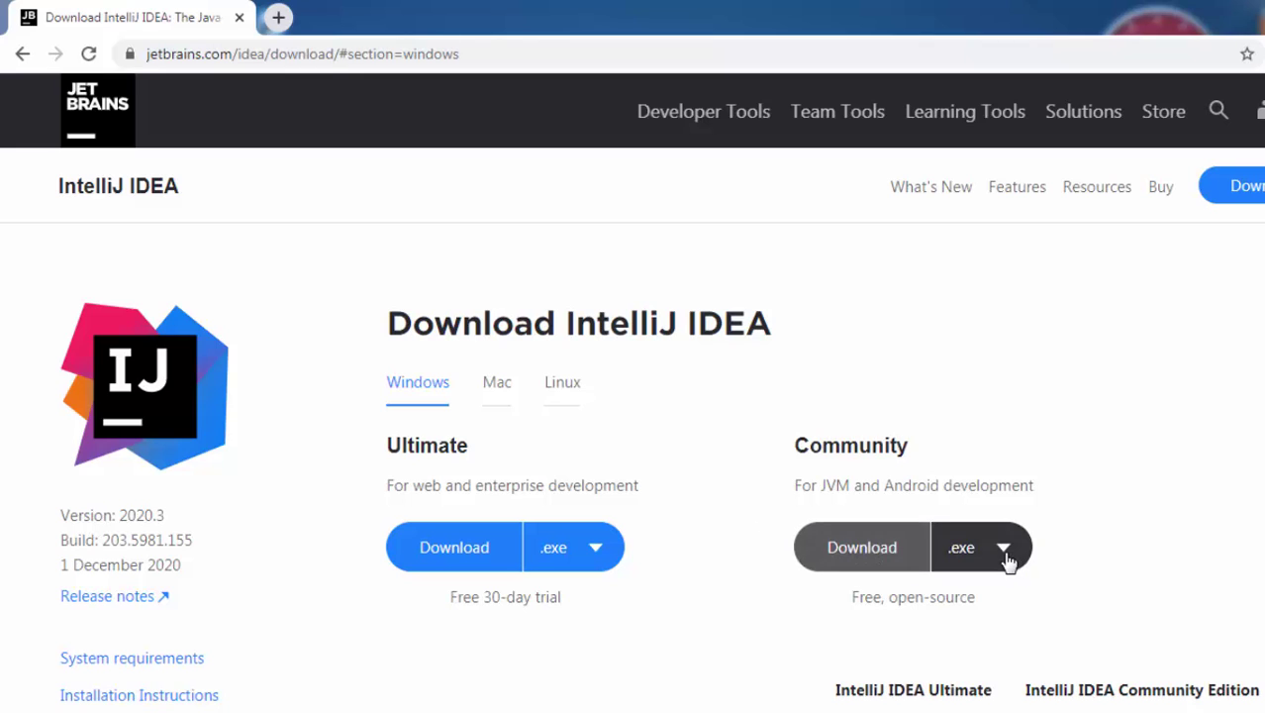
Examine the feature comparison between IntelliJ IDEA Ultimate and Community Edition on the download page
scroll(909, 437, "down", 4)
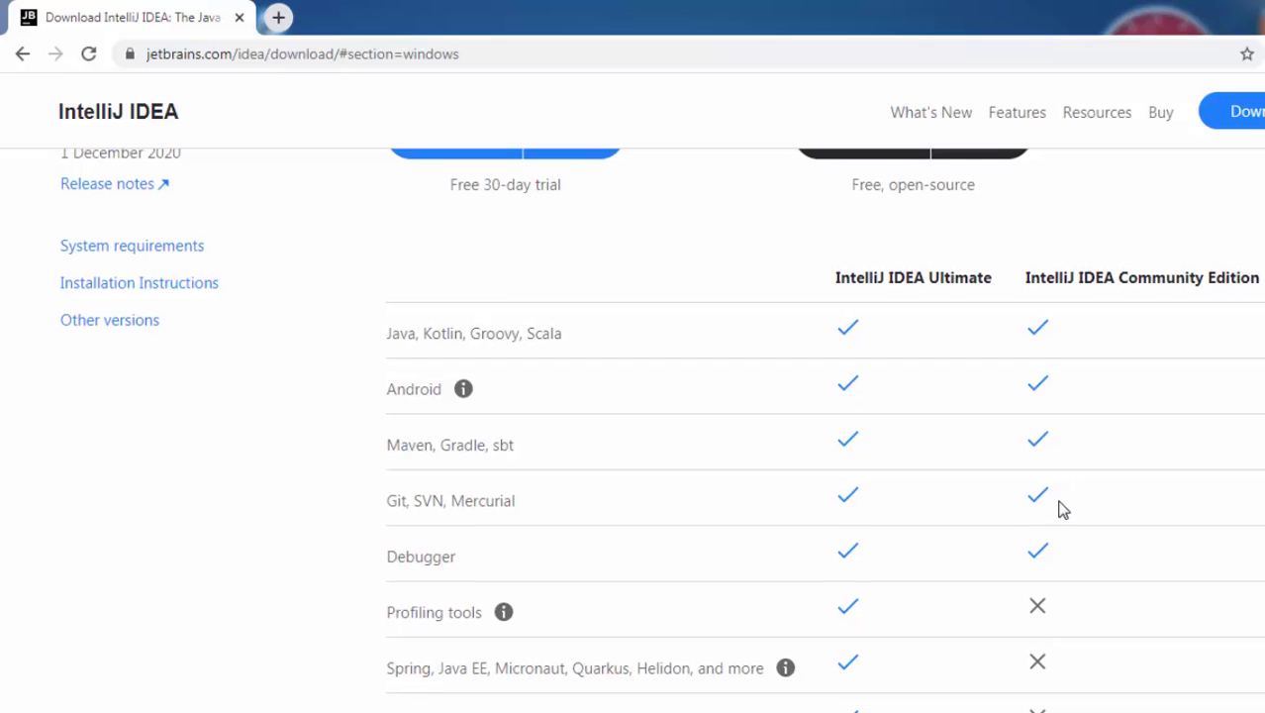
scroll(1061, 507, "up", 2)
scroll(1059, 506, "down", 2)
scroll(1061, 510, "down", 1)
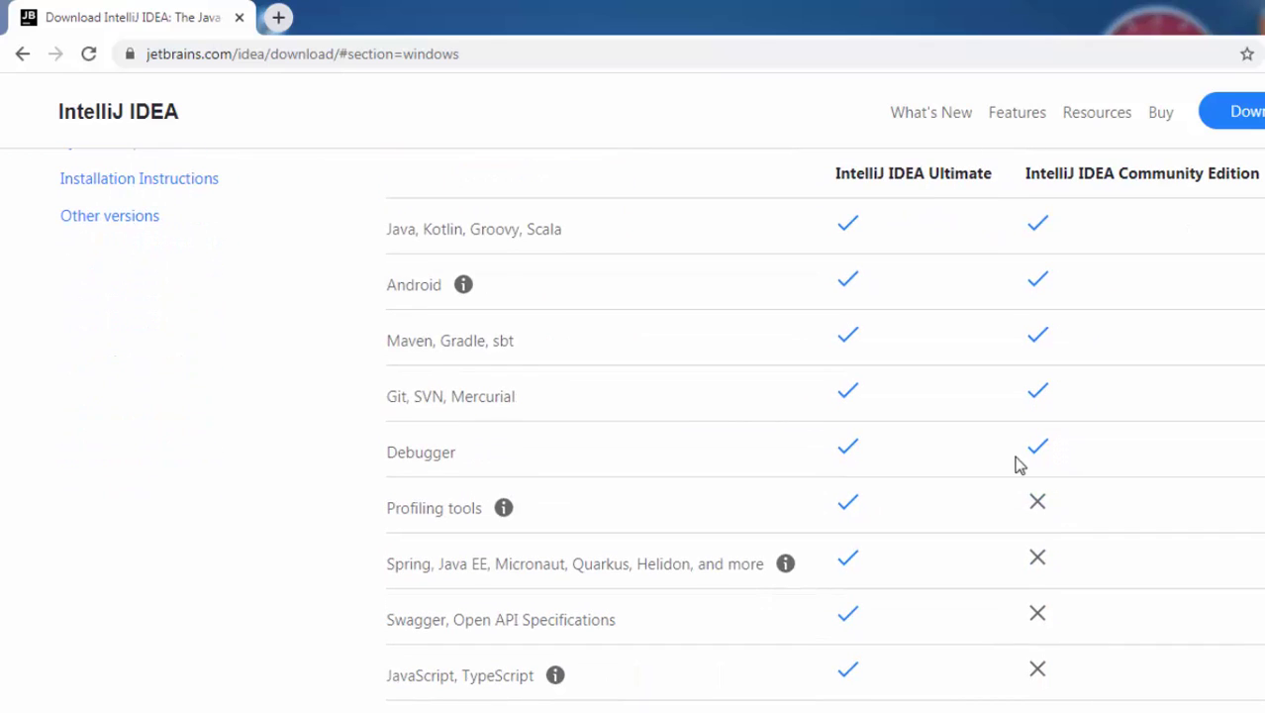
scroll(1084, 506, "down", 1)
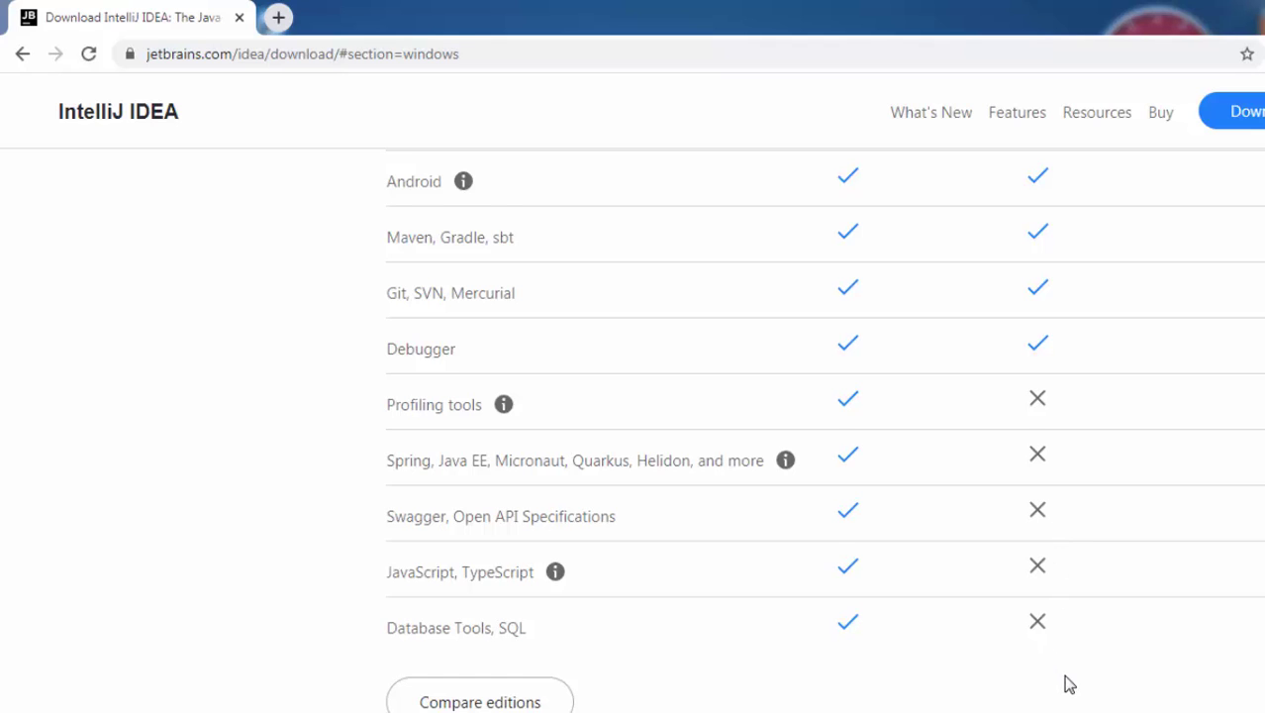
scroll(1064, 681, "down", 1)
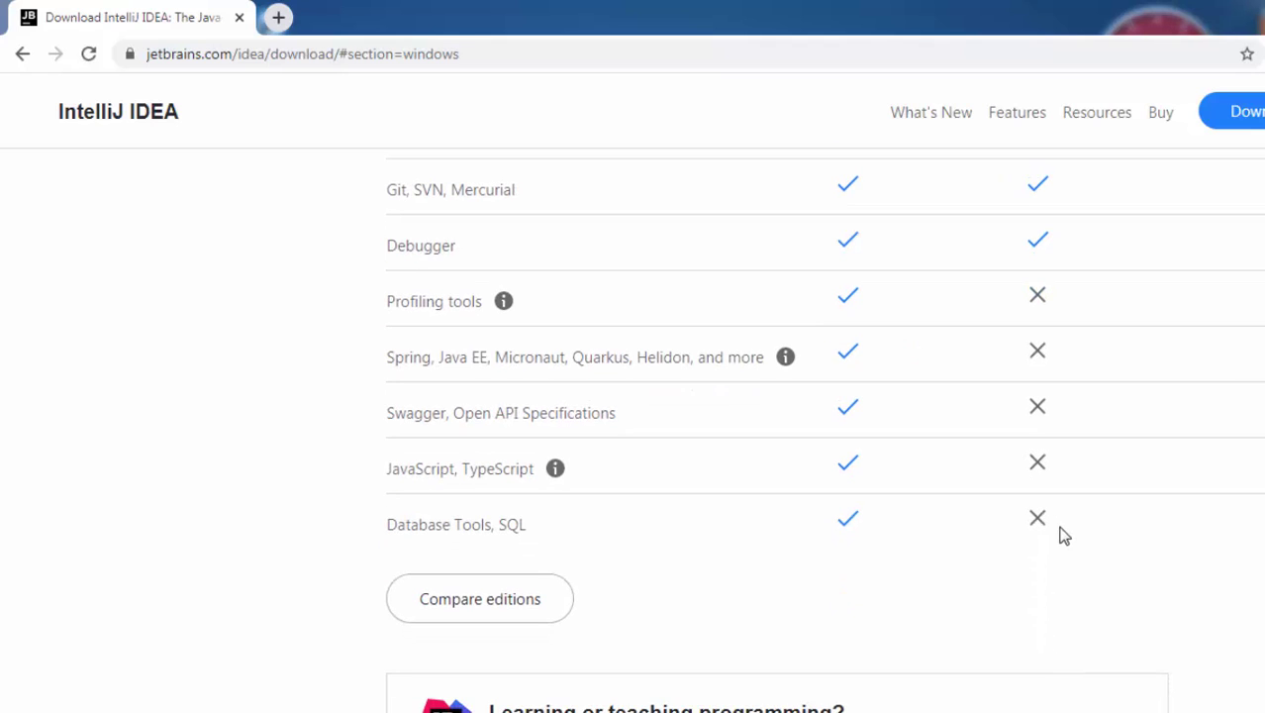
scroll(1061, 535, "up", 7)
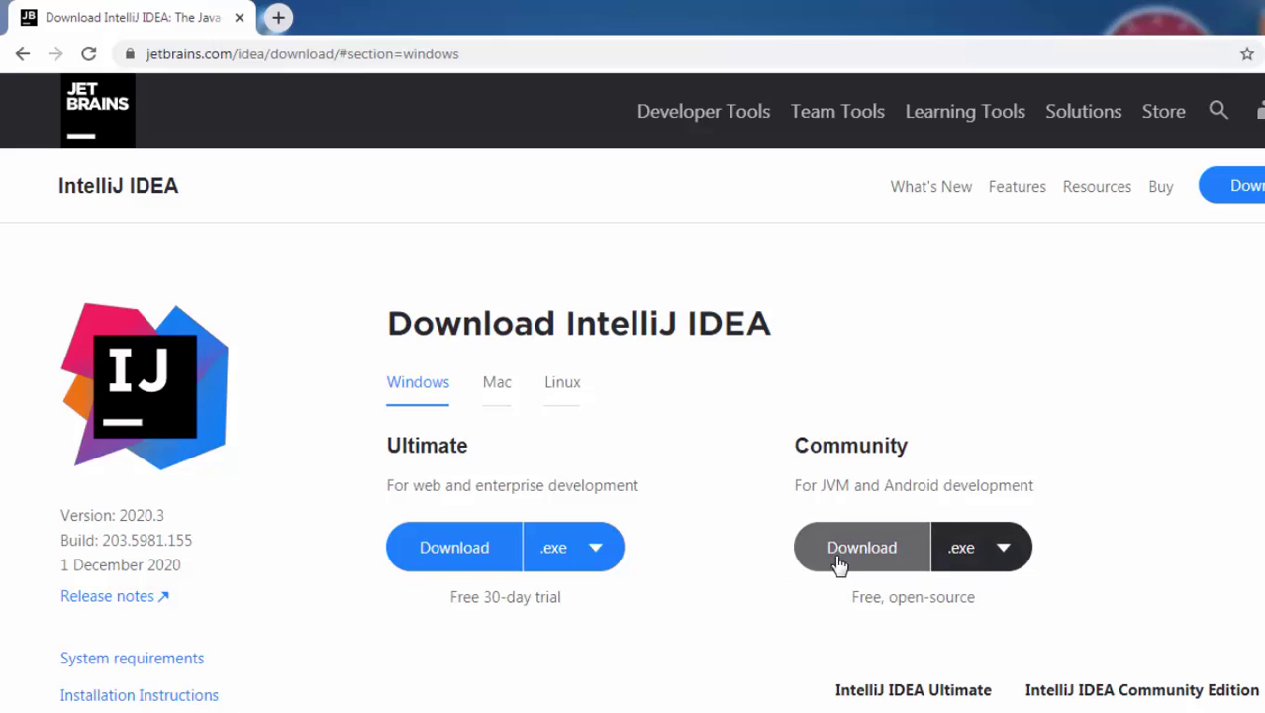
Switch to the Downloads folder and run the ideaIC-2020.3.exe installer, allowing it past the security warning
mouse_move(247, 712)
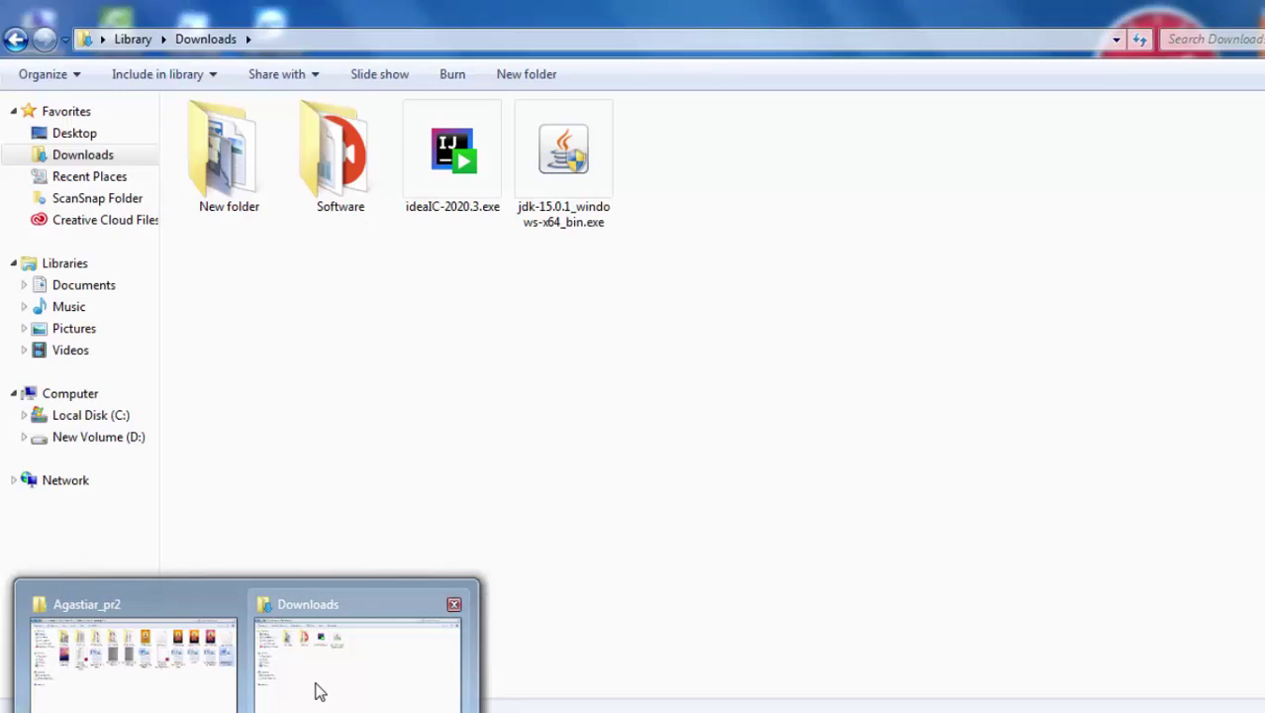
left_click(316, 686)
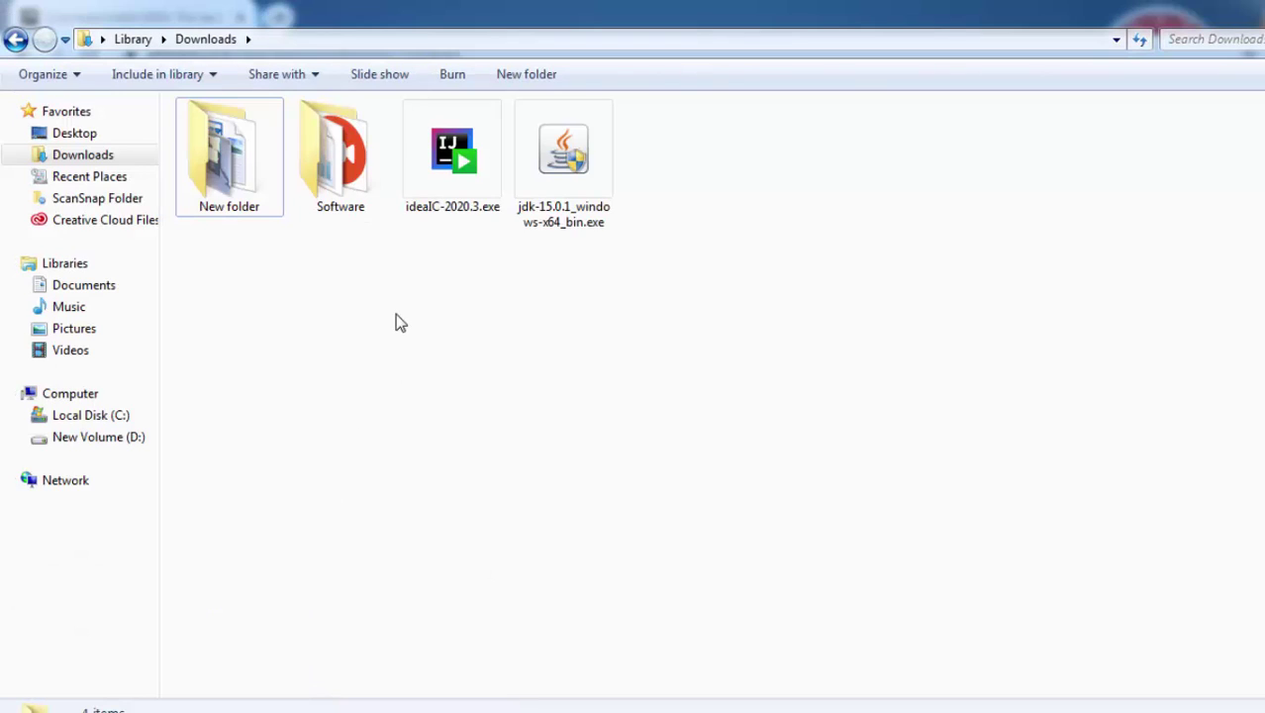
double_click(437, 209)
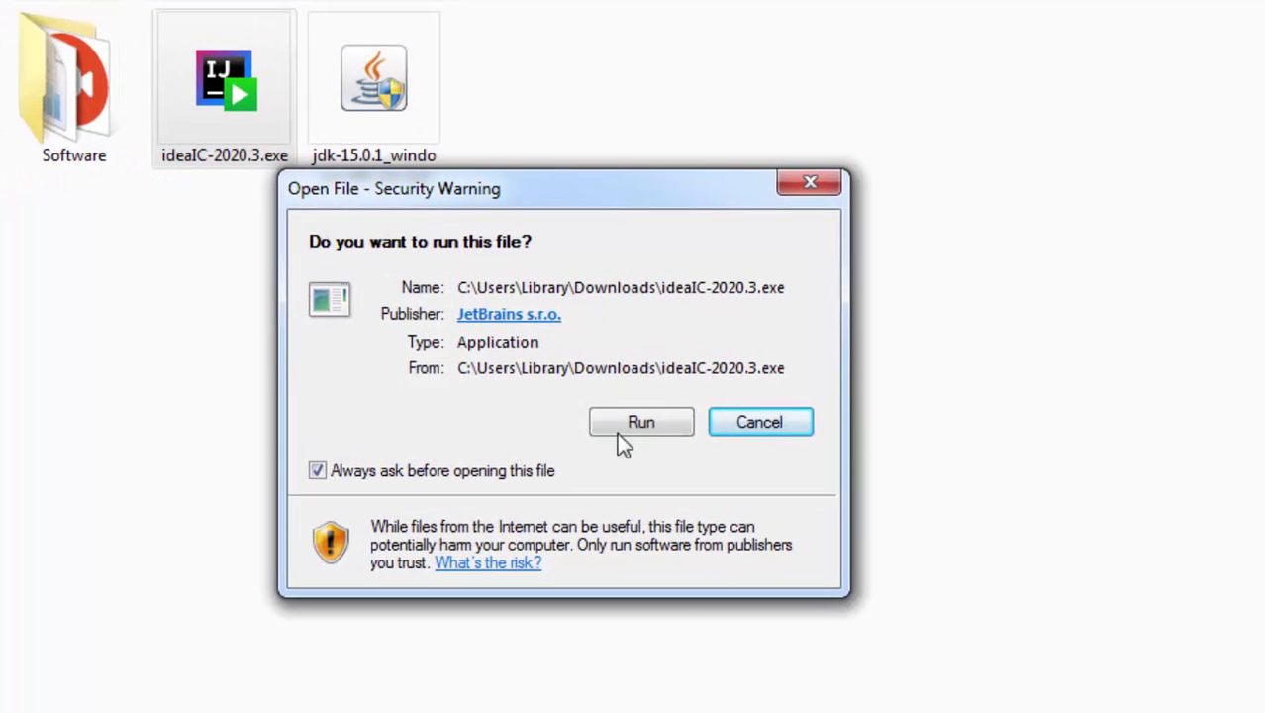
left_click(636, 424)
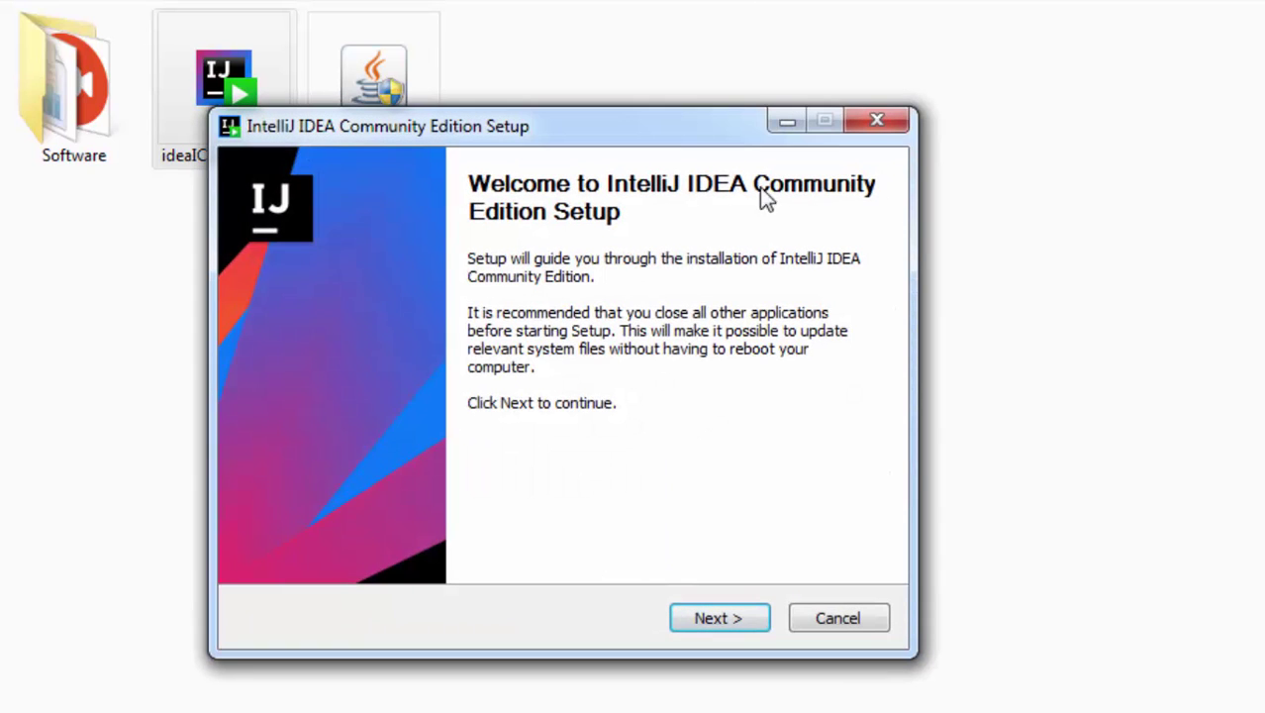
Proceed past the setup welcome page and accept the default IntelliJ IDEA Community Edition 2020.3 destination folder
left_click(683, 623)
left_click(705, 623)
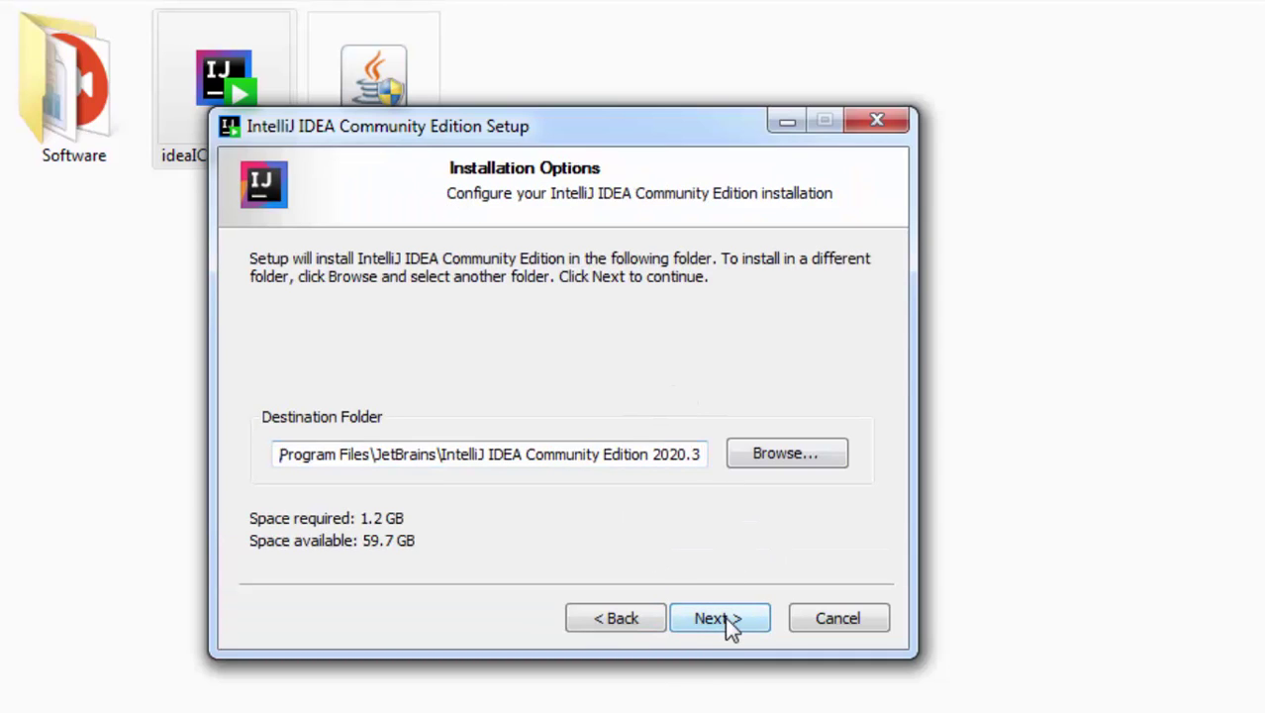
left_click(728, 621)
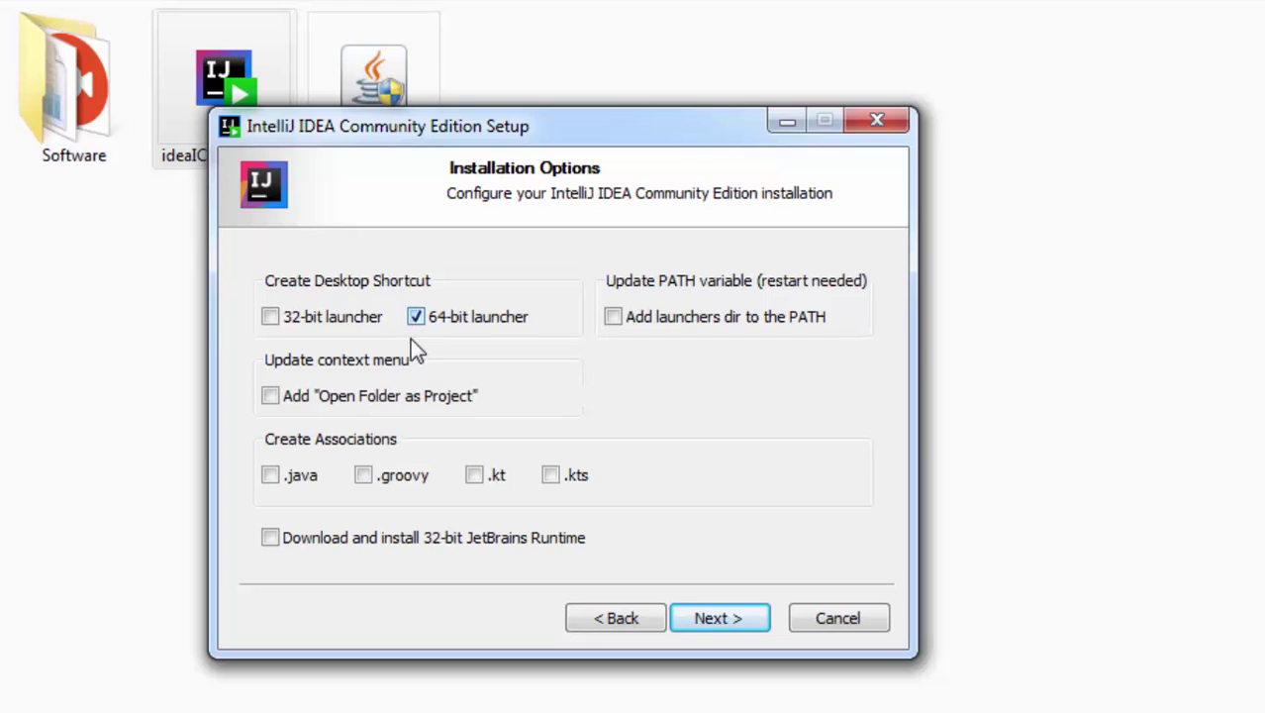
Enable "Open Folder as Project", the .java, .groovy, .kt and .kts associations, the launchers directory in PATH, and the 32-bit JetBrains Runtime download
left_click(276, 402)
left_click(276, 477)
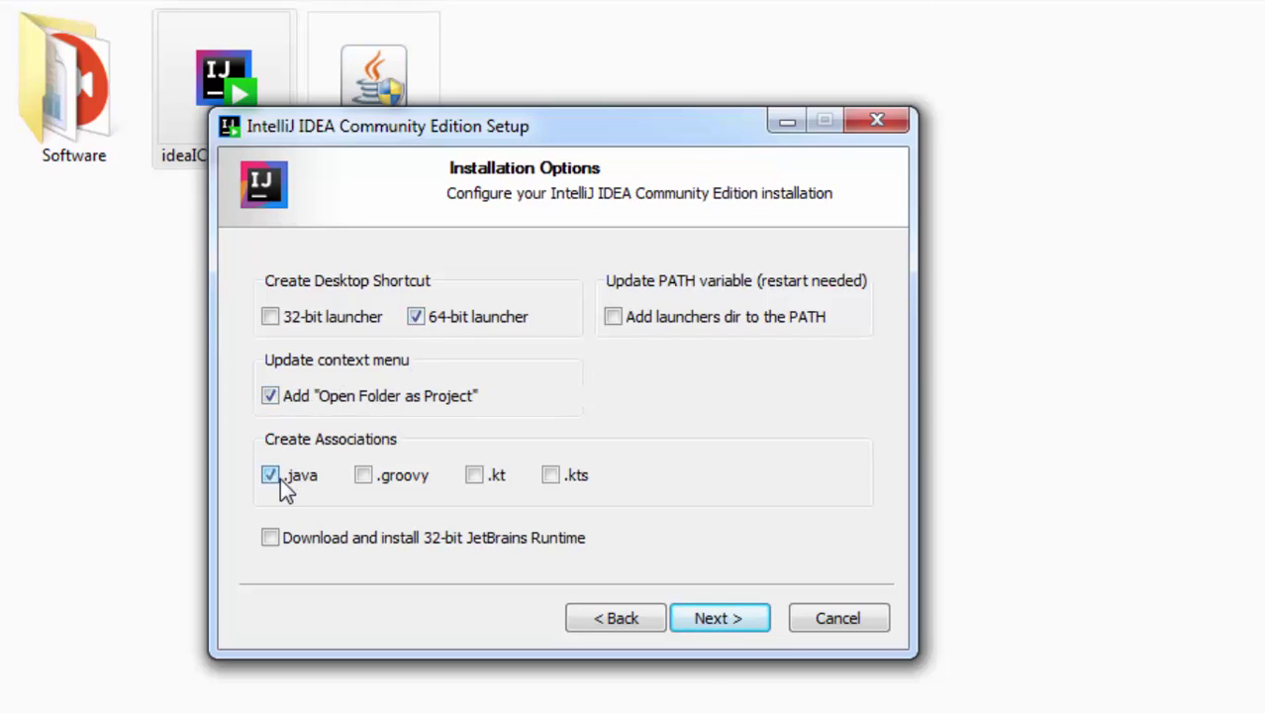
left_click(363, 476)
left_click(474, 476)
left_click(550, 476)
left_click(661, 327)
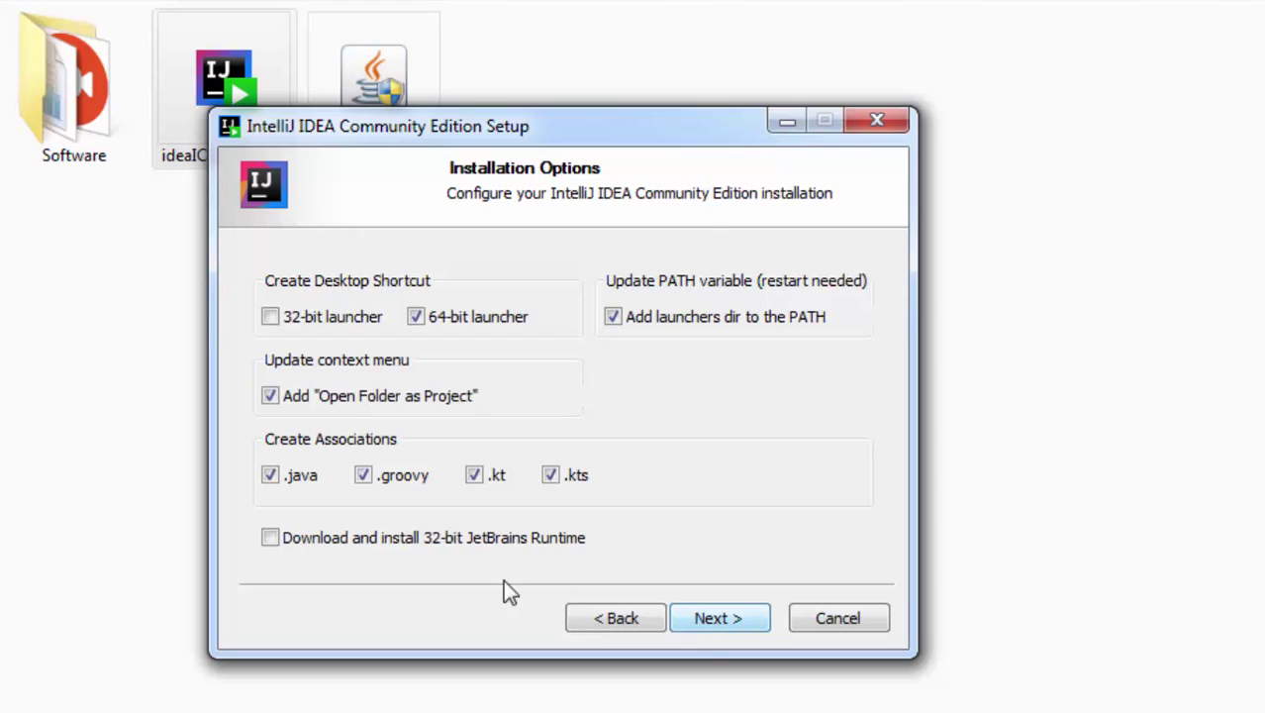
left_click(293, 537)
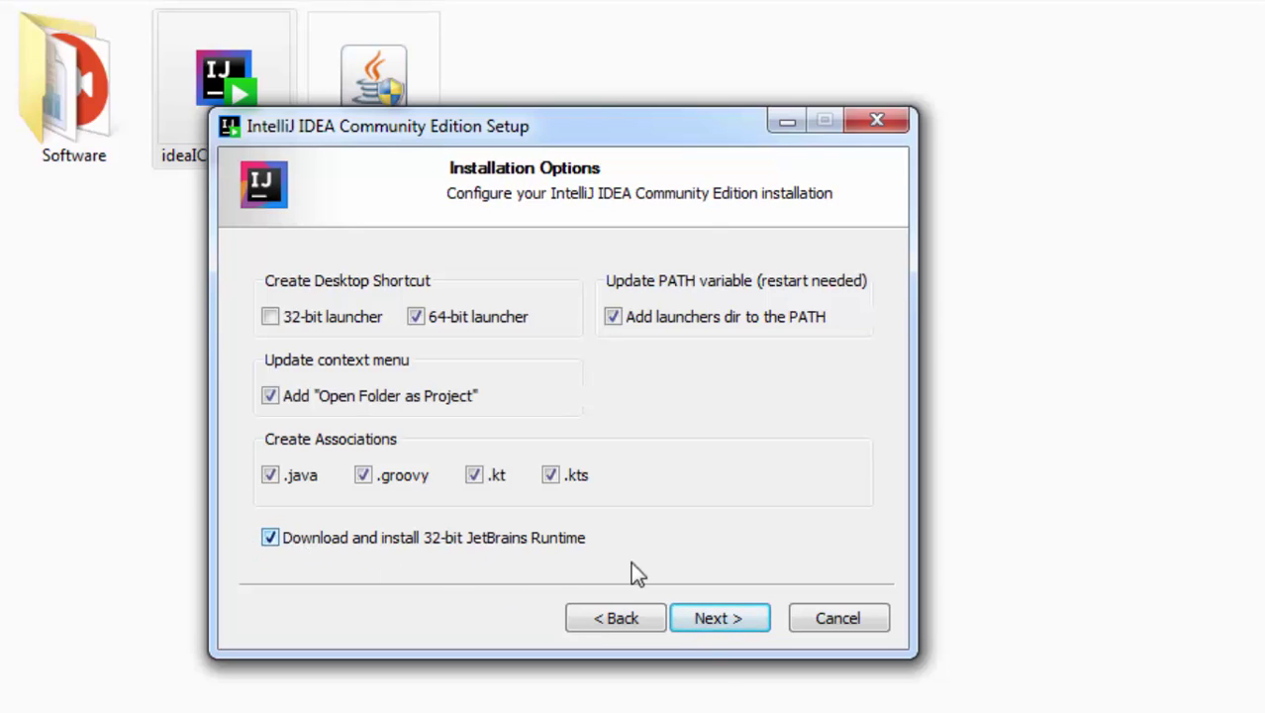
Install IntelliJ IDEA Community Edition and finish the setup with the manual reboot option
left_click(723, 618)
left_click(710, 613)
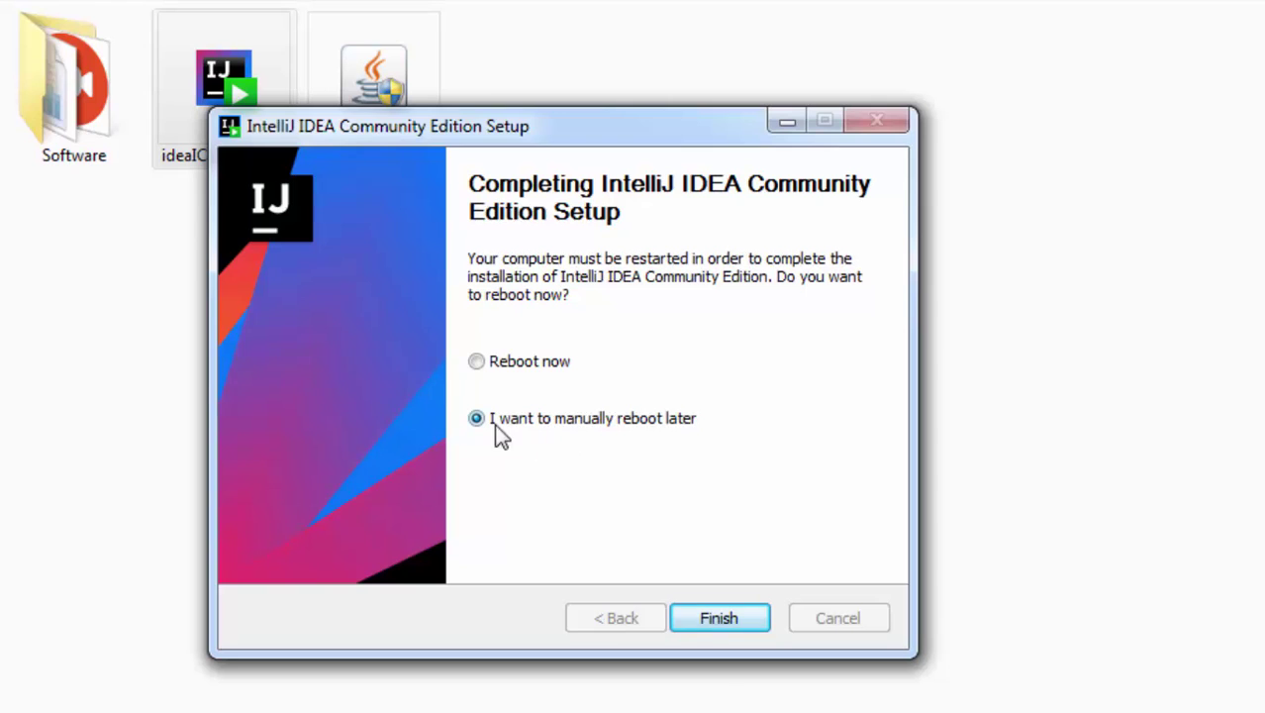
left_click(700, 611)
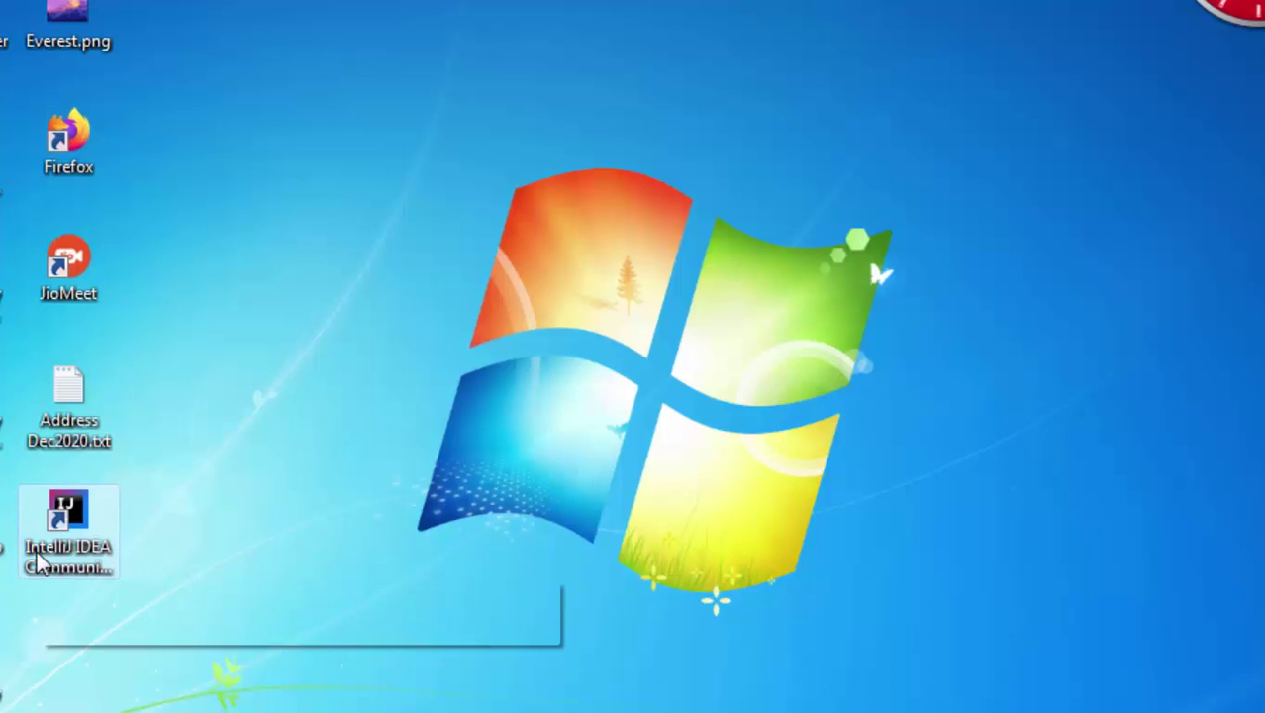
Launch IntelliJ IDEA from the desktop, accept the JetBrains user agreement and decline sending anonymous statistics
left_click(39, 559)
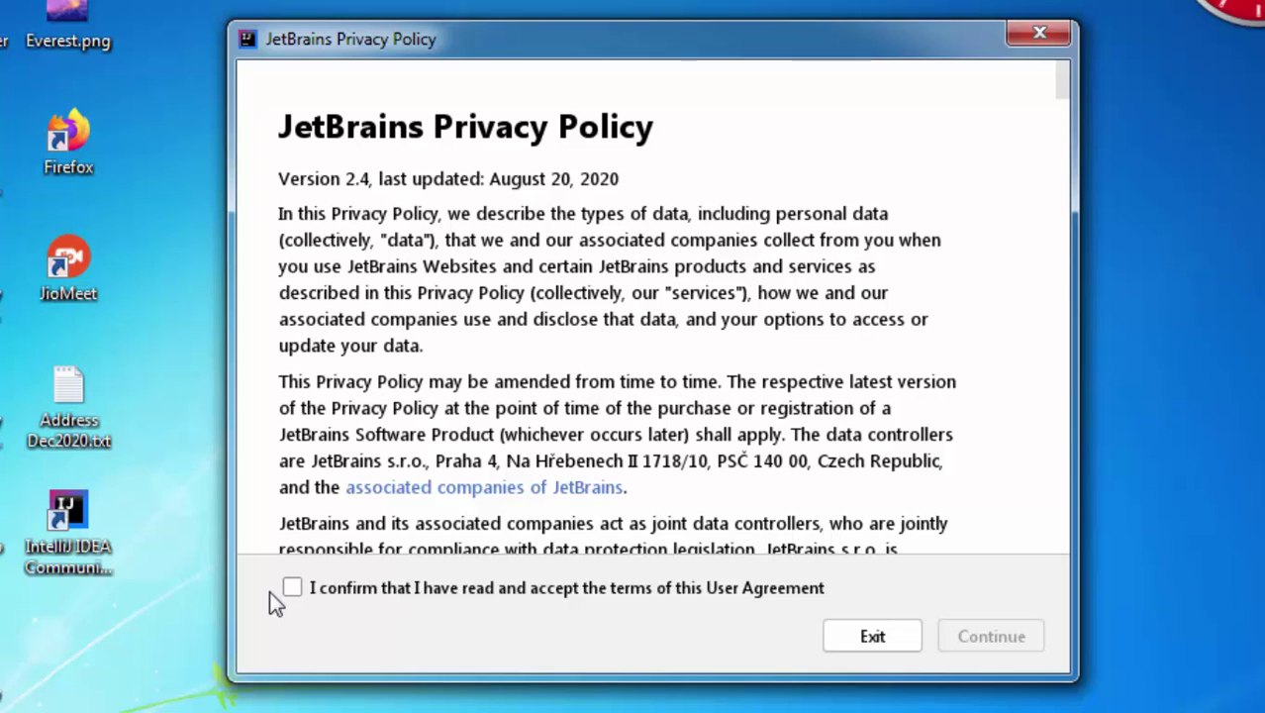
left_click(294, 588)
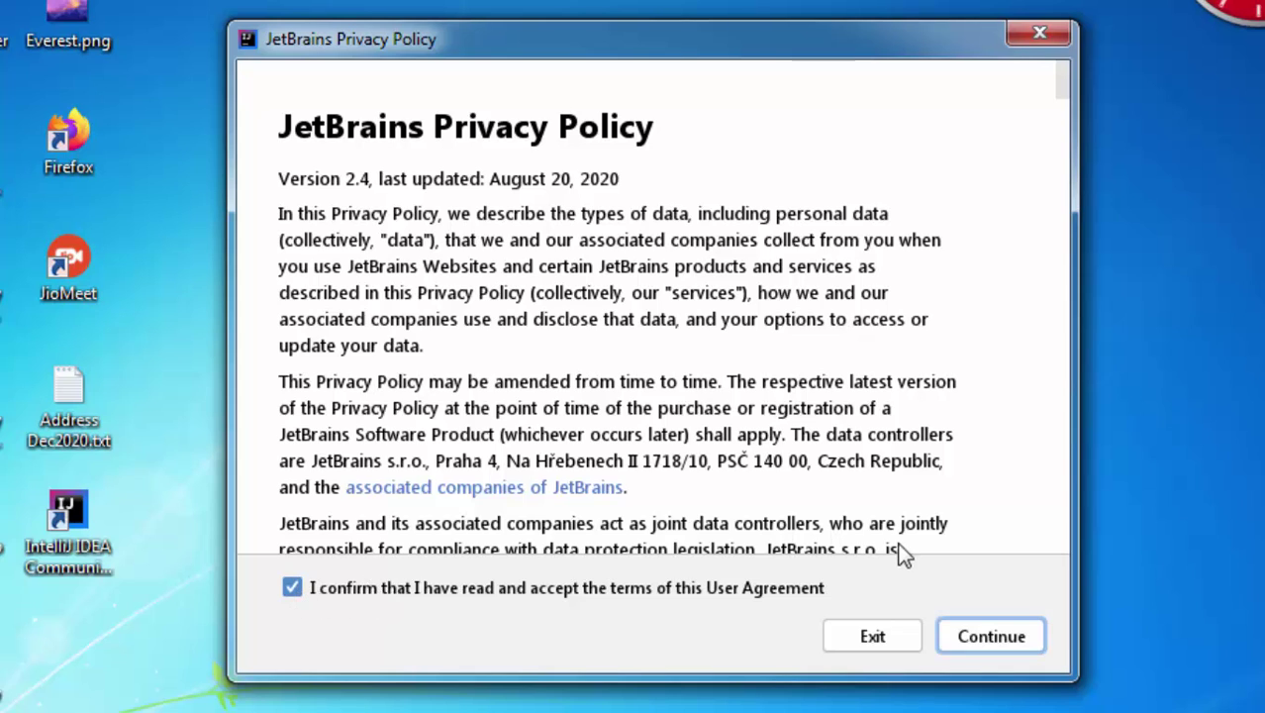
left_click(1027, 641)
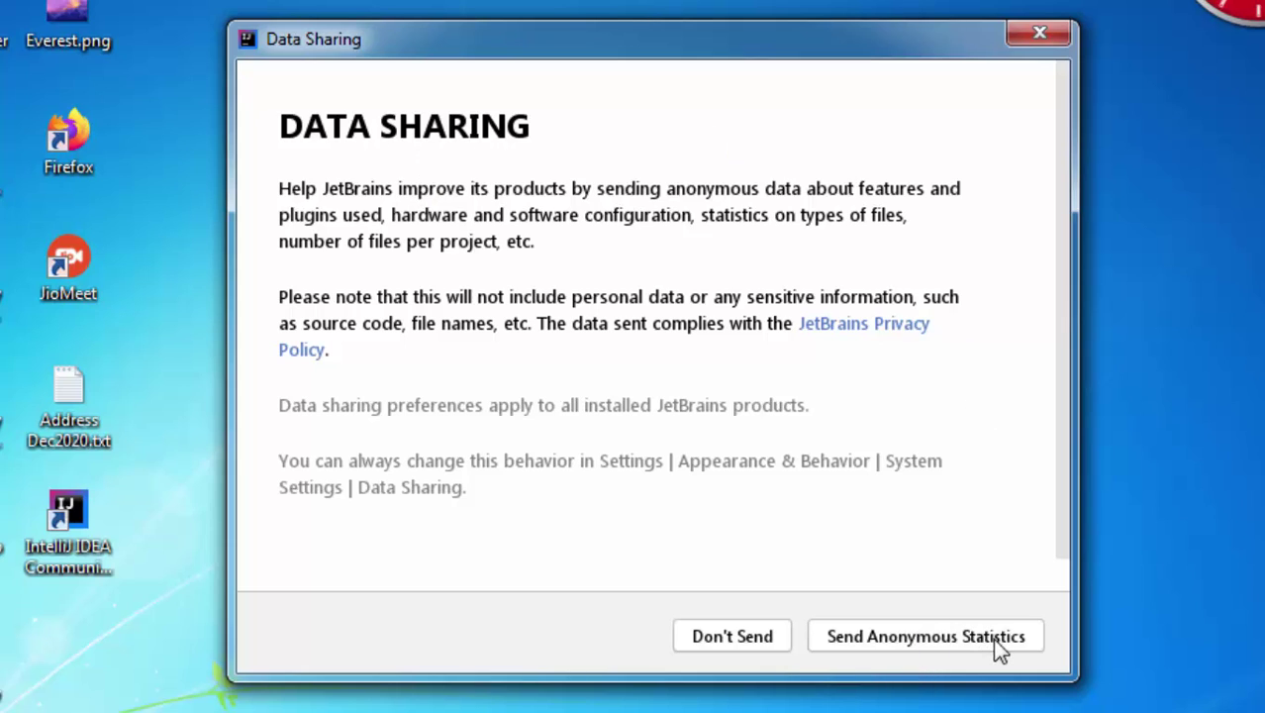
left_click(758, 641)
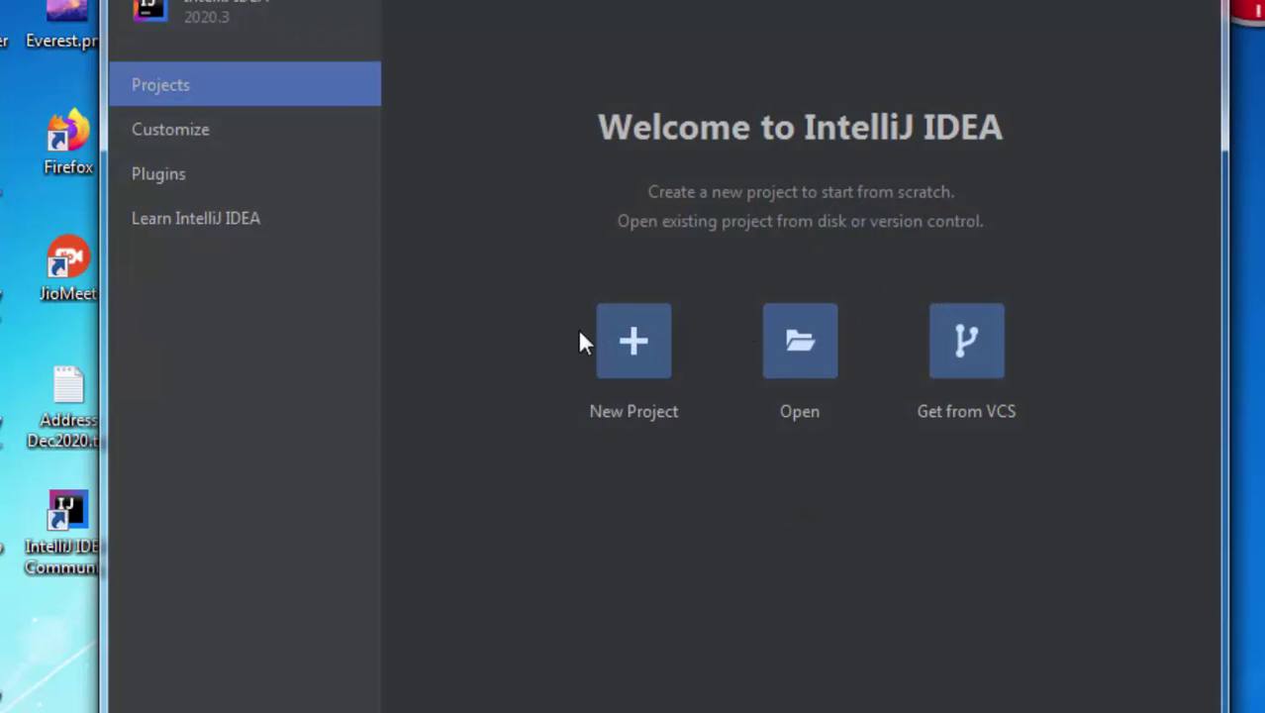
Start a new Java project and choose 15 version 15.0.1 as the project SDK
left_click(627, 334)
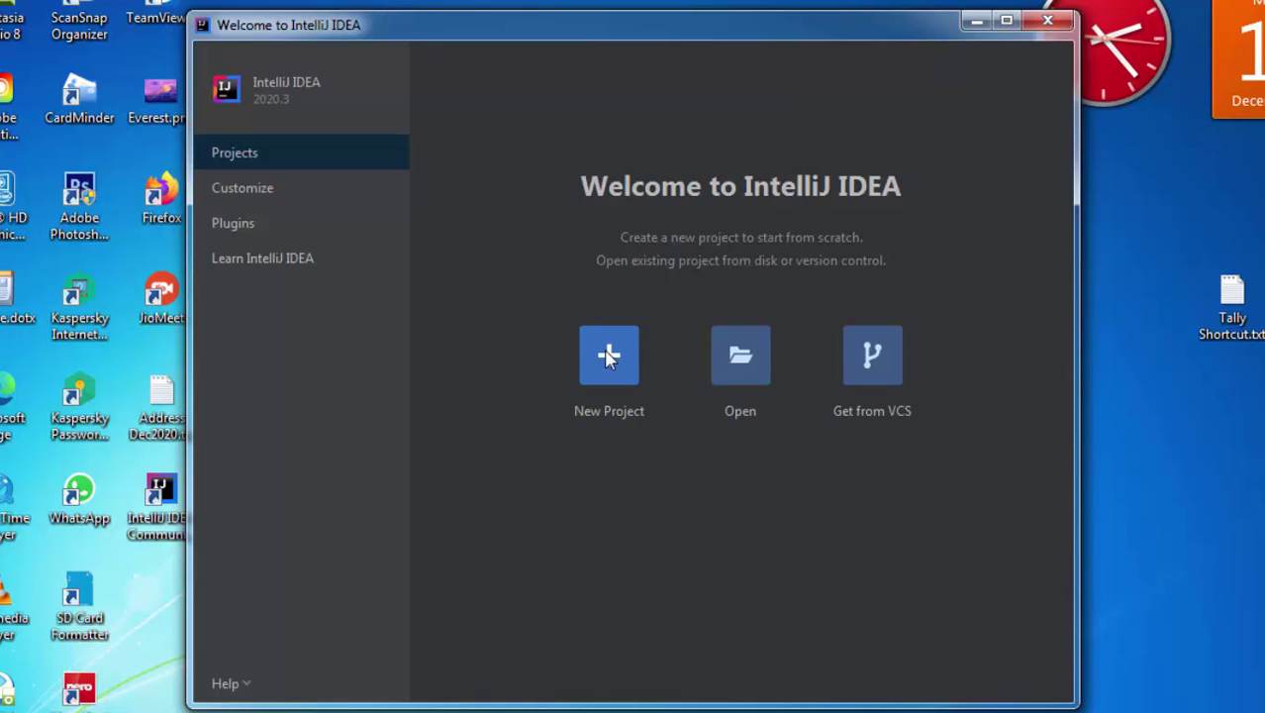
left_click(608, 356)
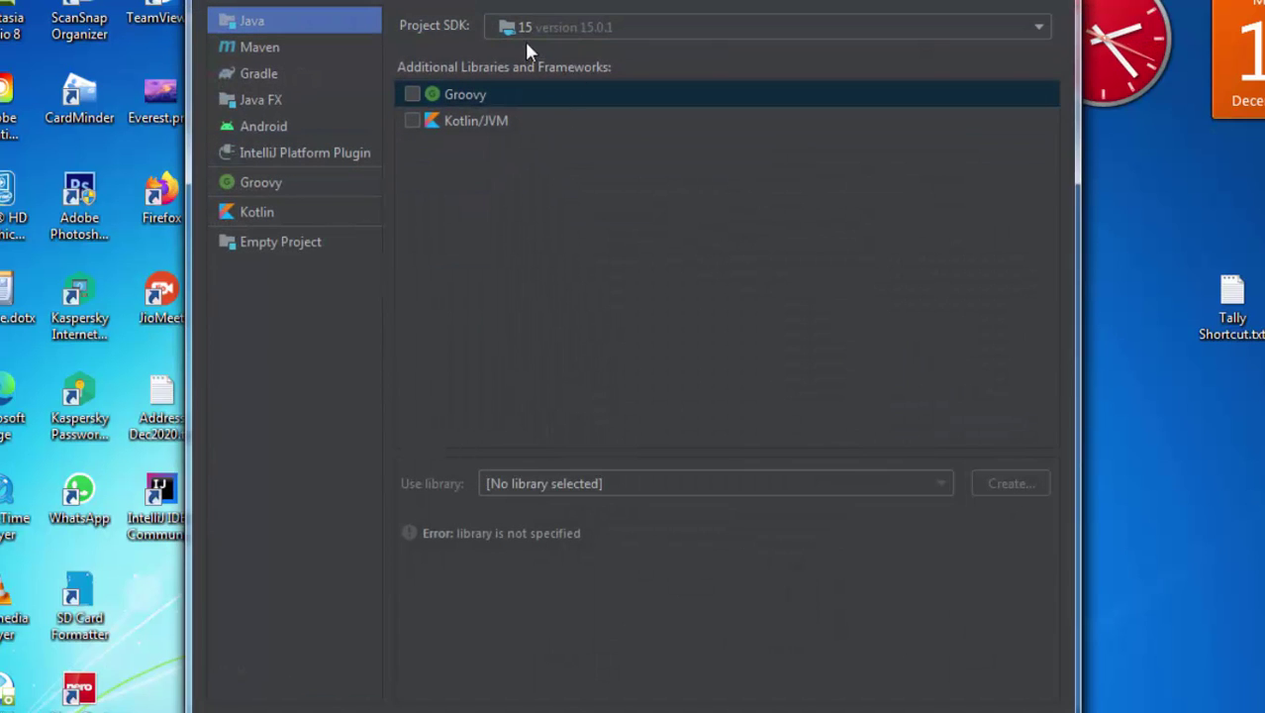
left_click(604, 30)
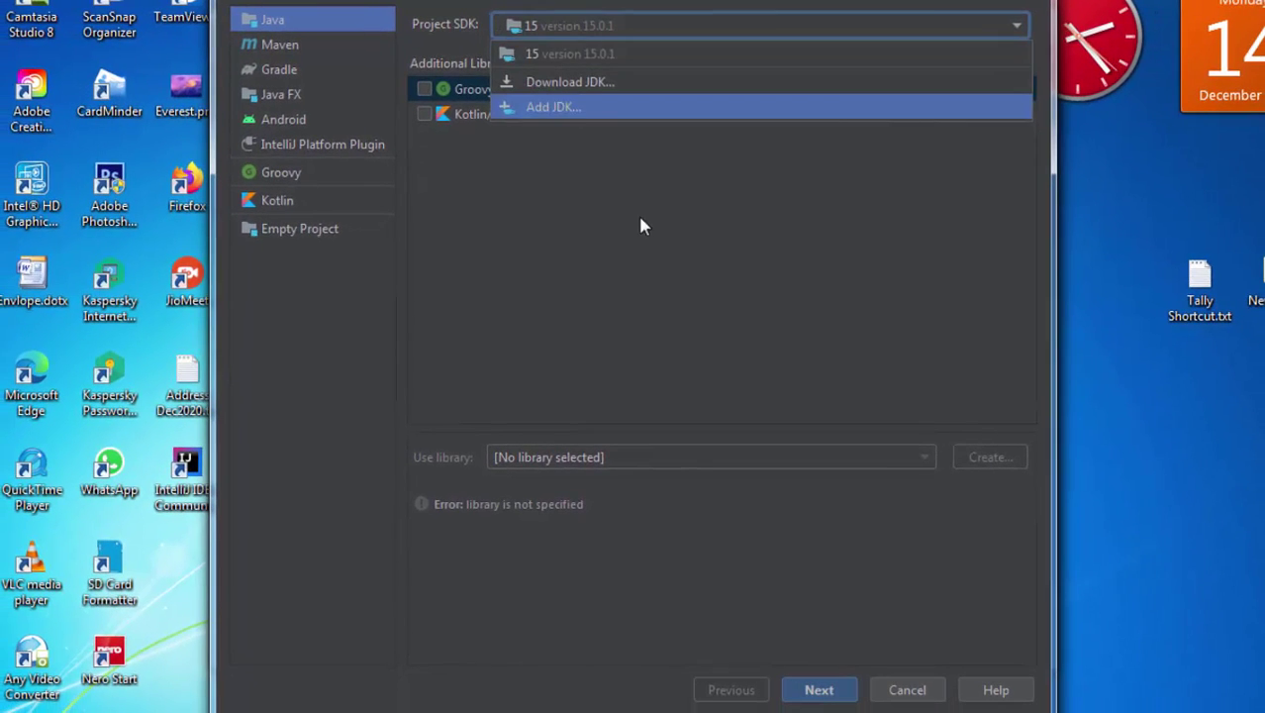
left_click(597, 56)
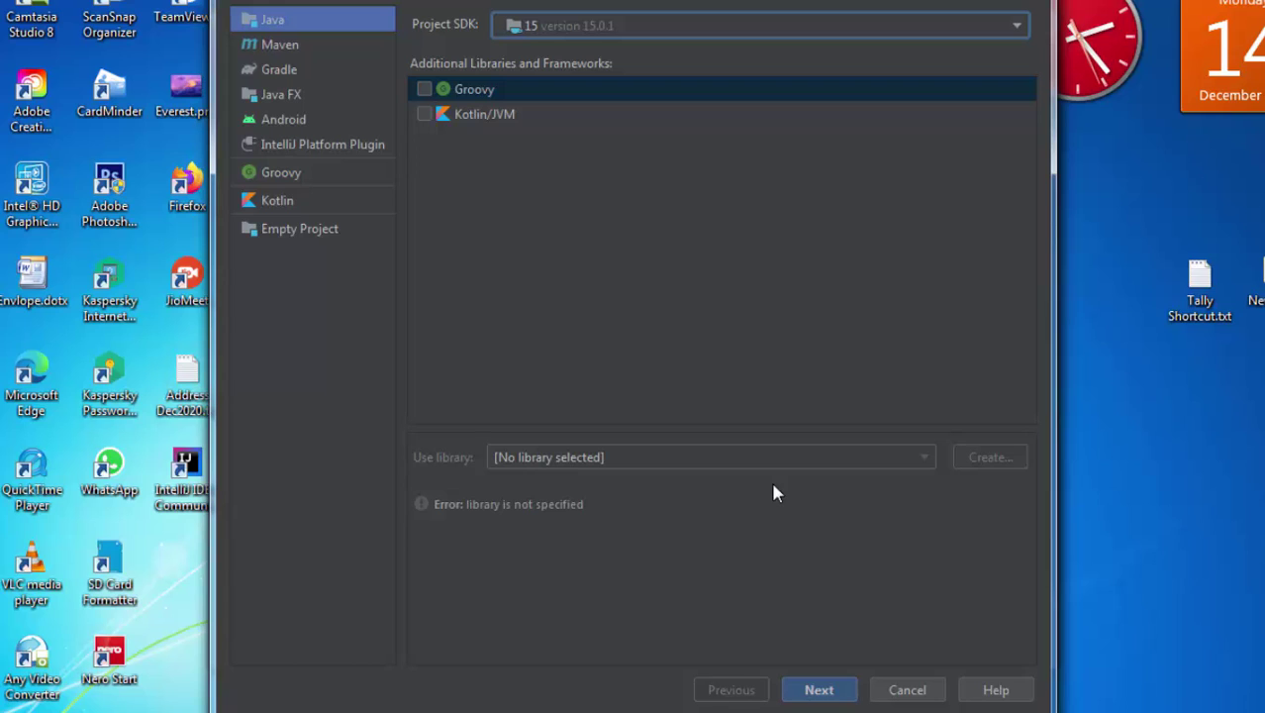
Choose to create the project from the Command Line App template and continue to the project naming page
left_click(819, 689)
left_click(240, 16)
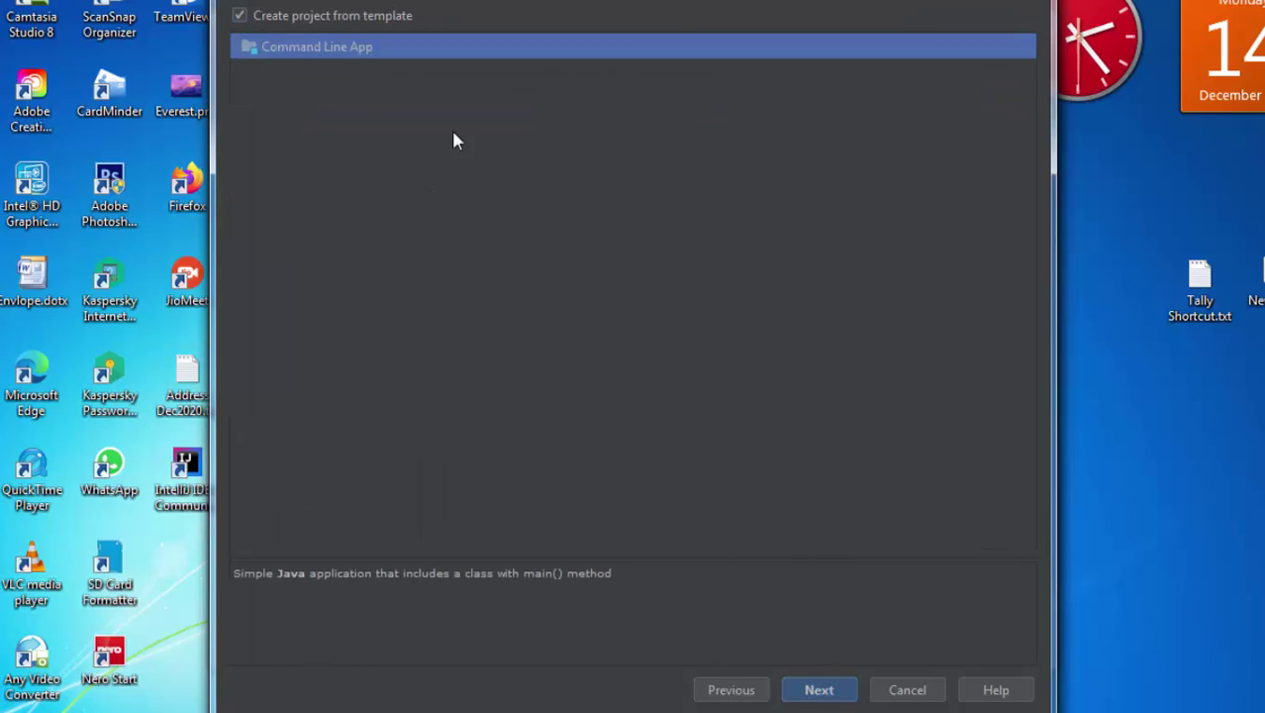
left_click(818, 688)
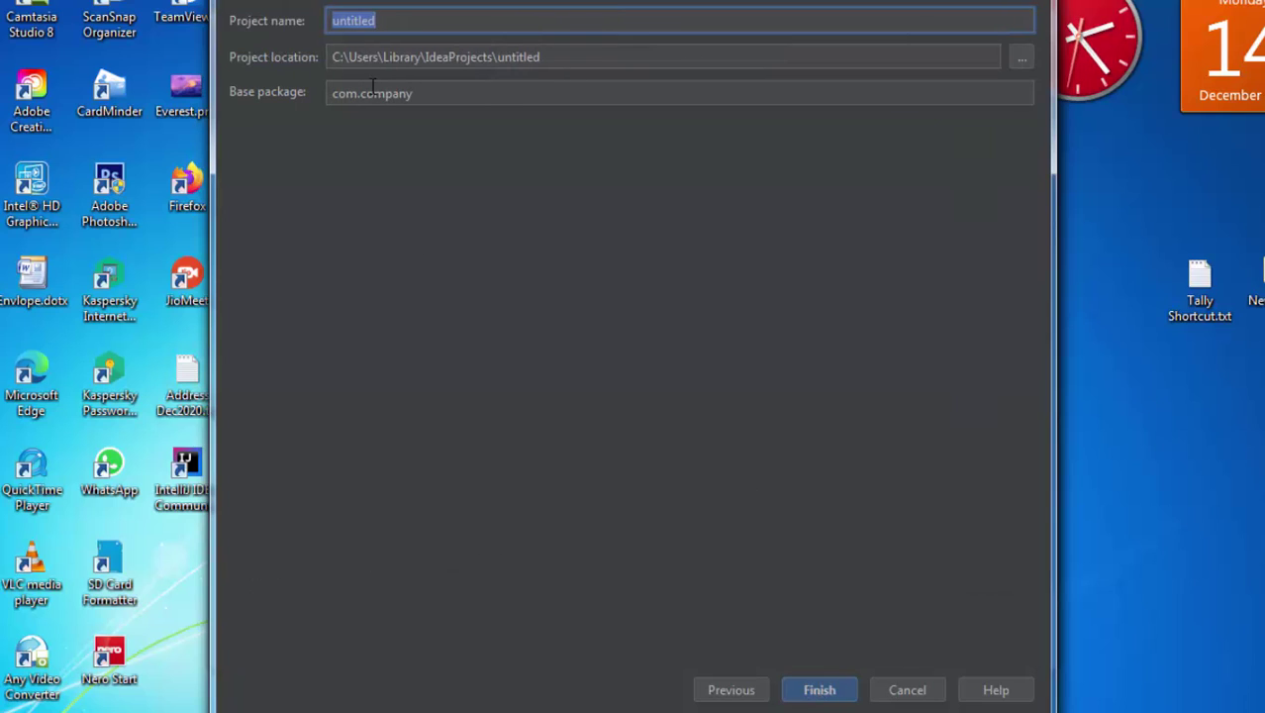
Set the project name to "Firs Java"
key("BackSpace")
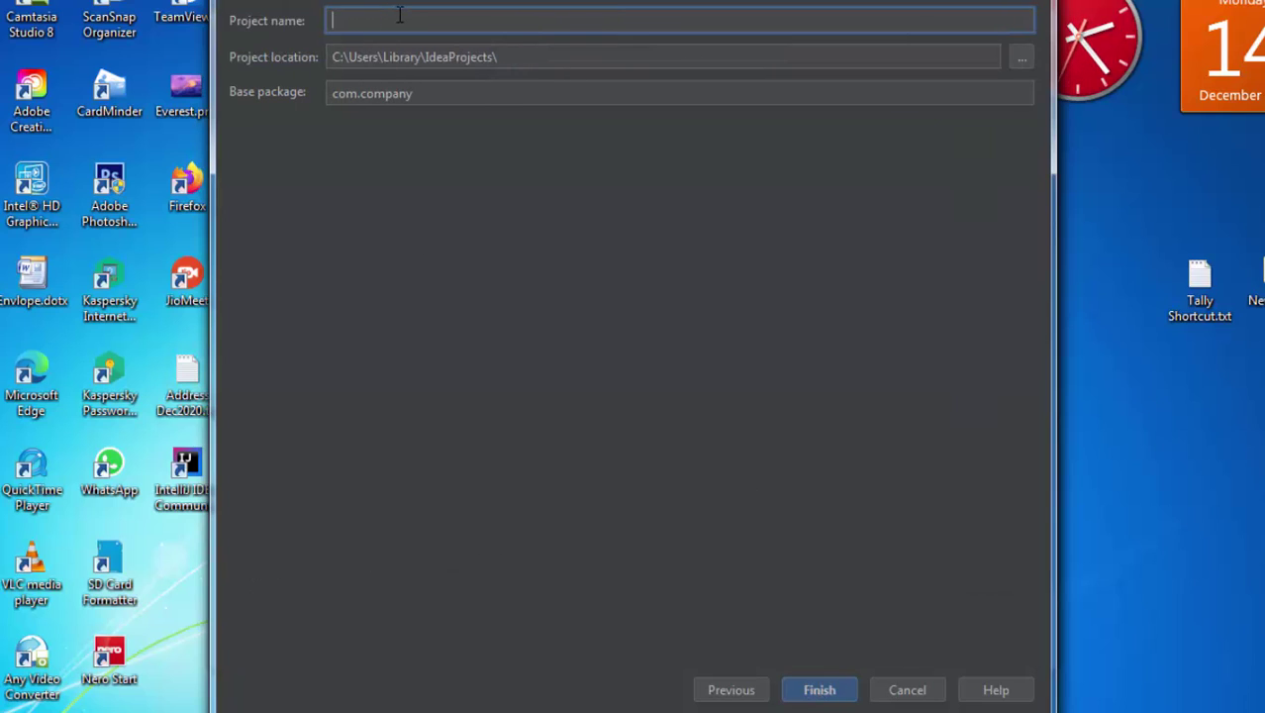
type("Firs J")
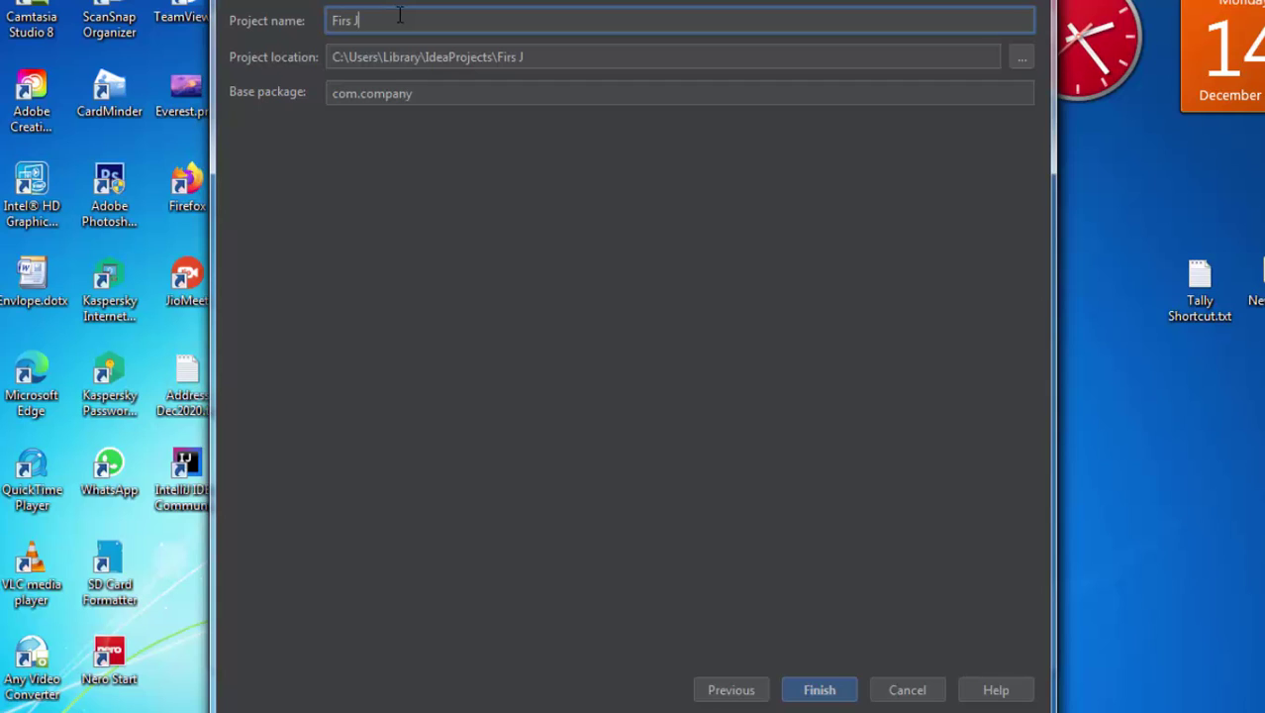
type("ava")
Set the base package to "com.My java" and try to create the project
left_click(428, 99)
key("BackSpace")
key("BackSpace")
key("BackSpace")
key("BackSpace")
key("BackSpace")
key("BackSpace")
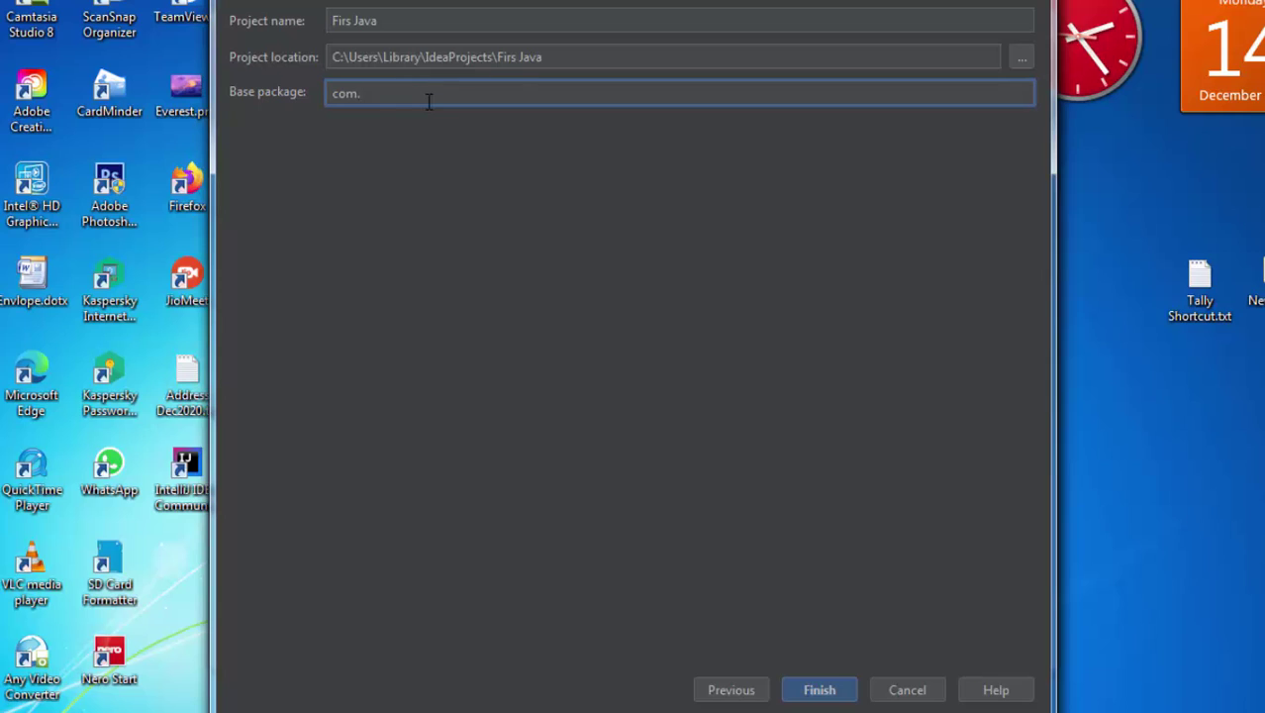
type("My java")
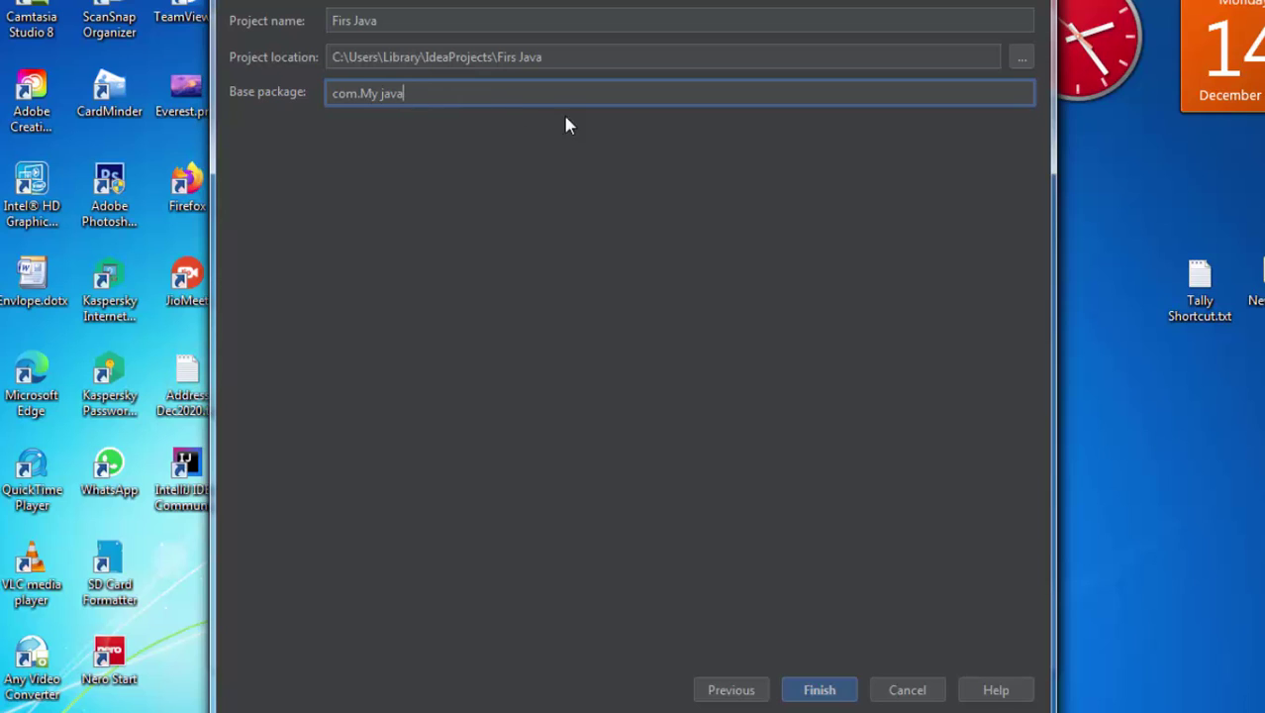
left_click(819, 692)
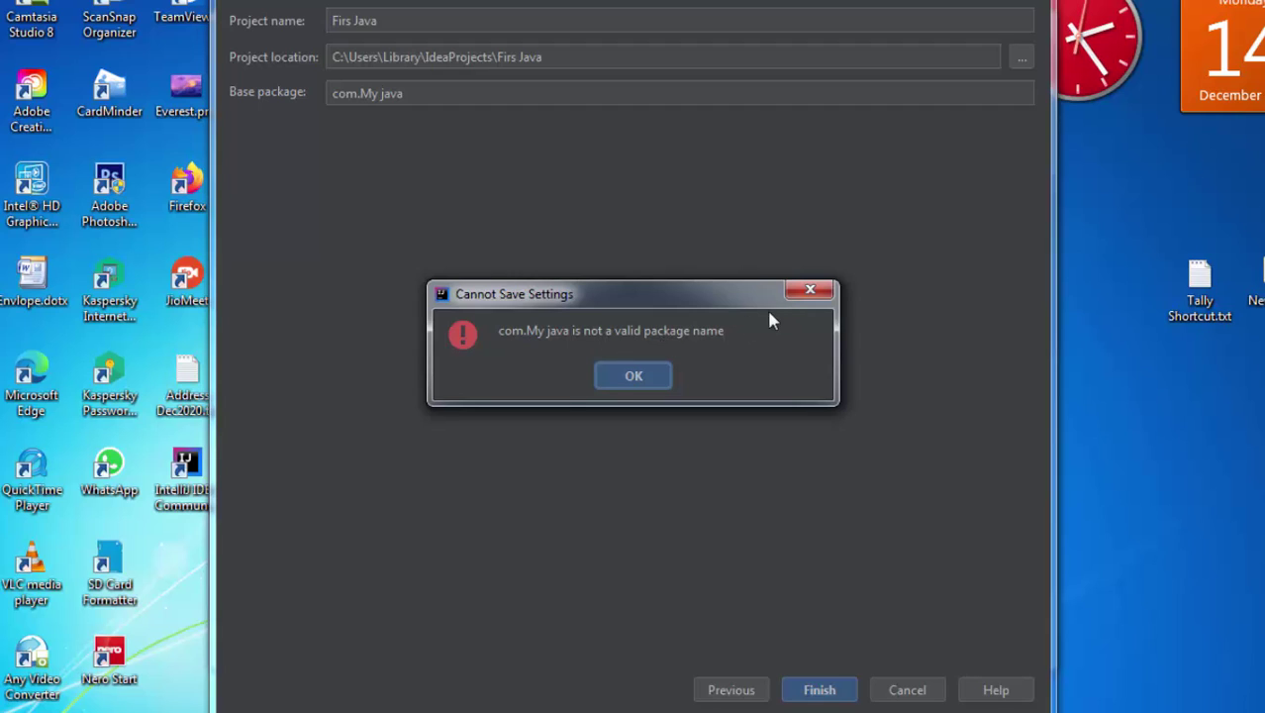
Dismiss the package name error, change the base package to "com.java" and create the project
left_click(631, 381)
left_click(429, 94)
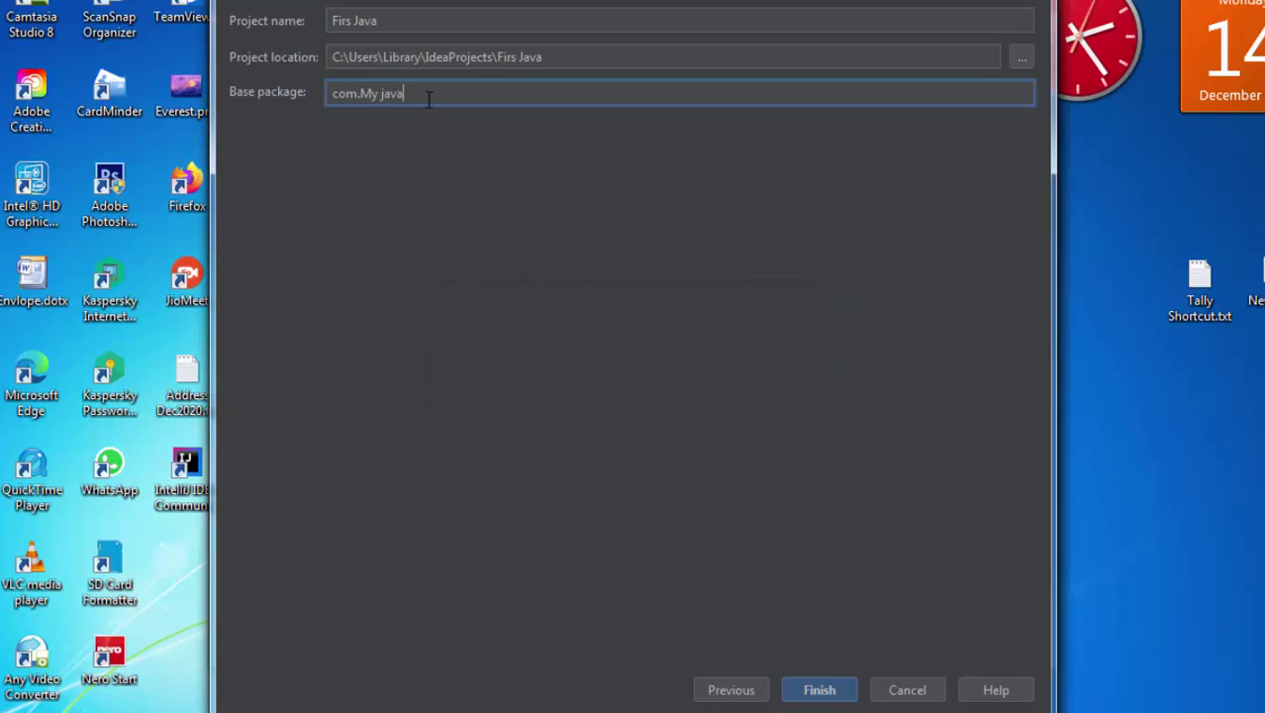
key("BackSpace")
key("BackSpace")
key("BackSpace")
key("BackSpace")
key("BackSpace")
key("BackSpace")
key("BackSpace")
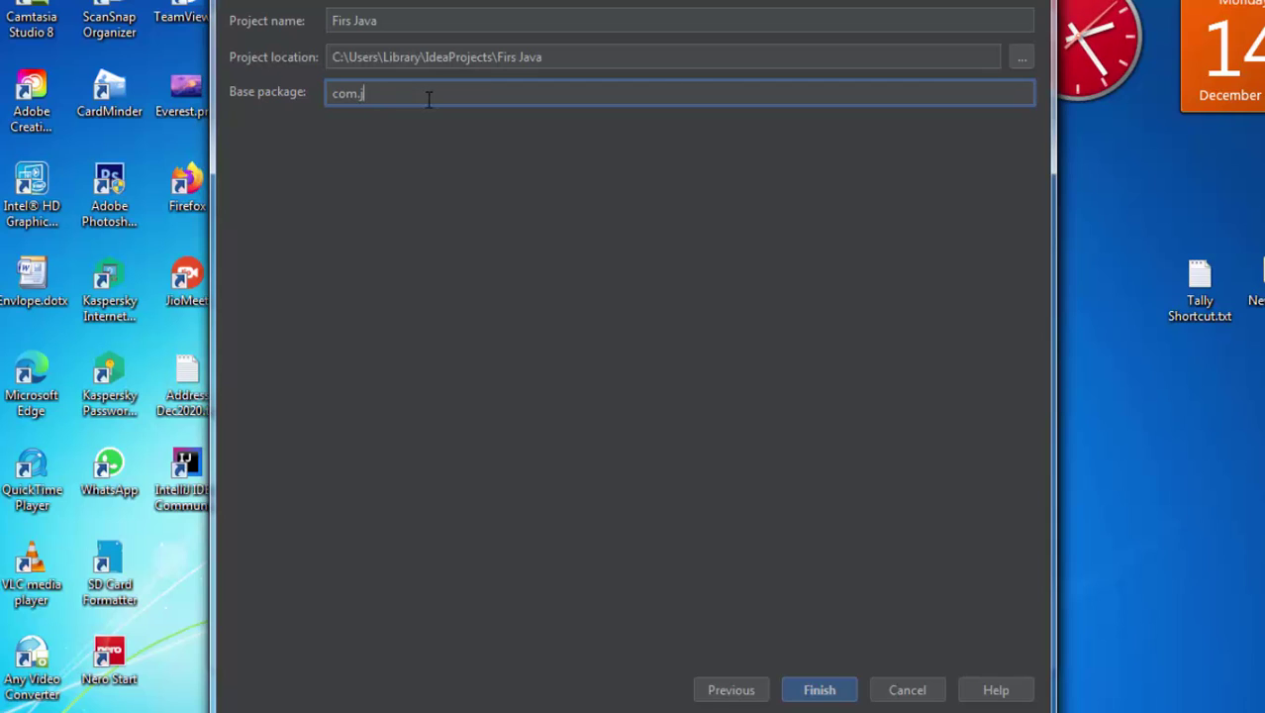
type("java")
left_click(821, 693)
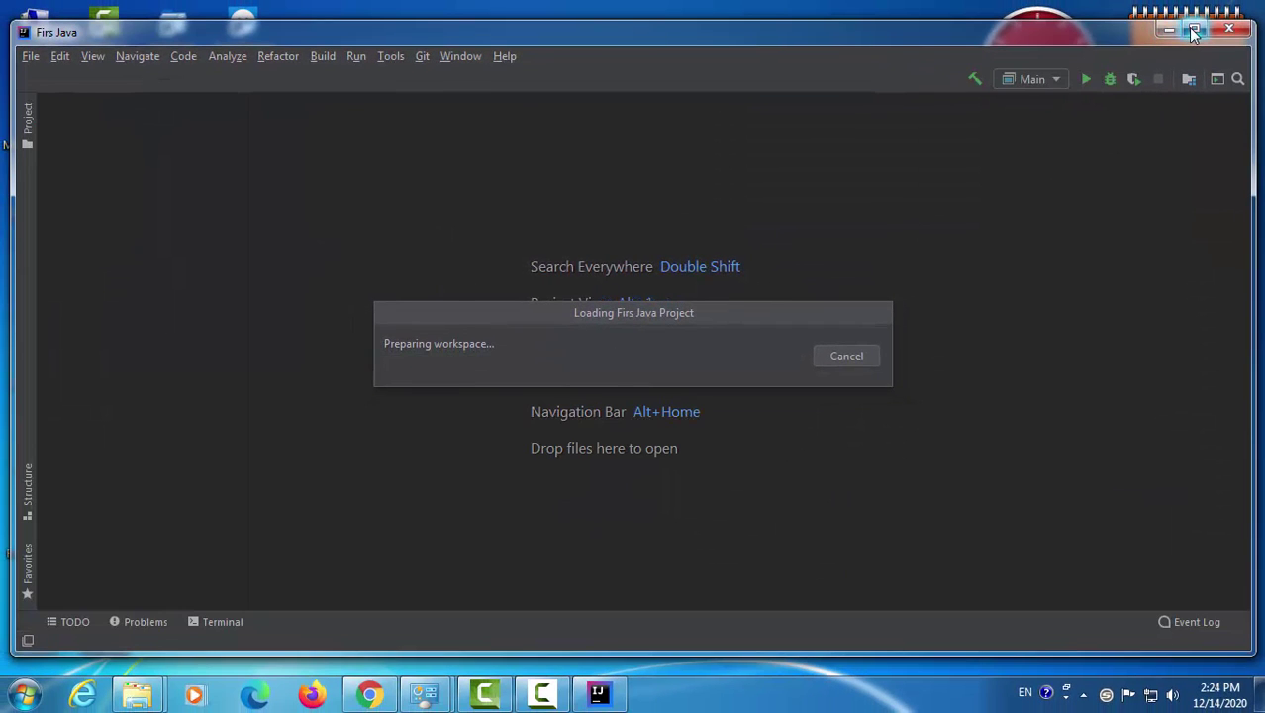
Maximize the project window, dismissing the tip of the day, and open the Main class from the com.java package under src
left_click(1194, 31)
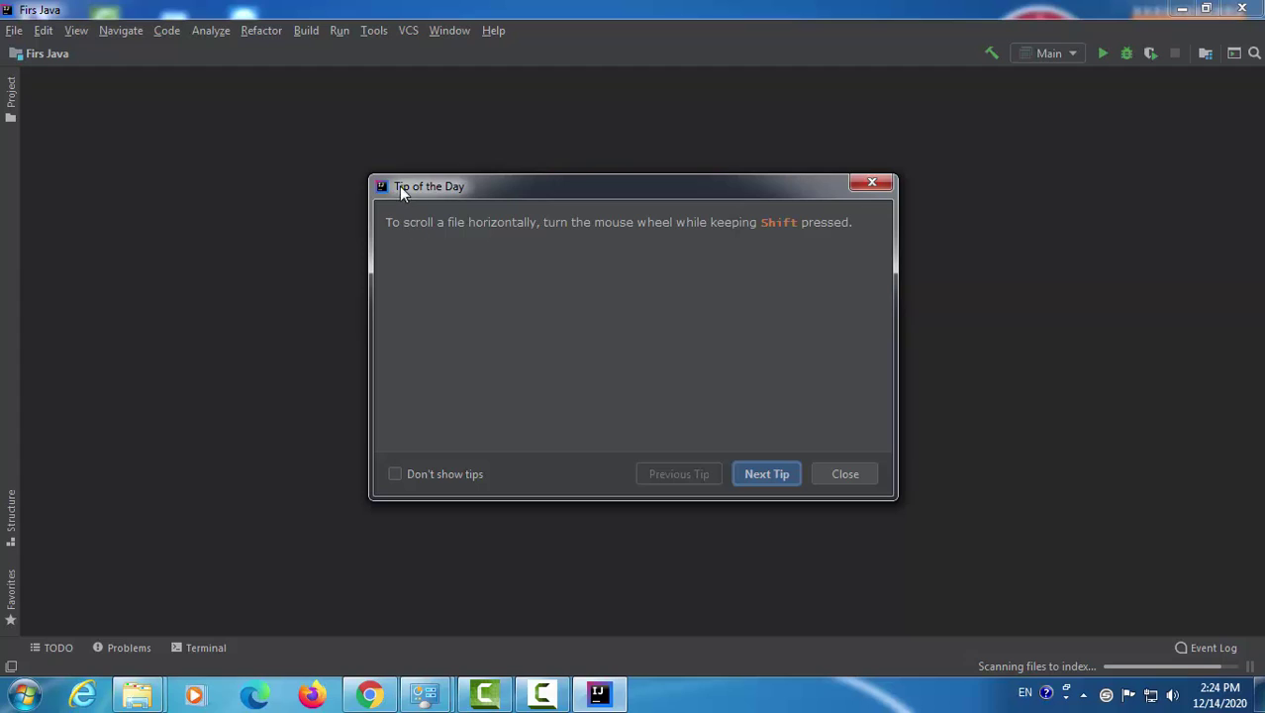
left_click(845, 473)
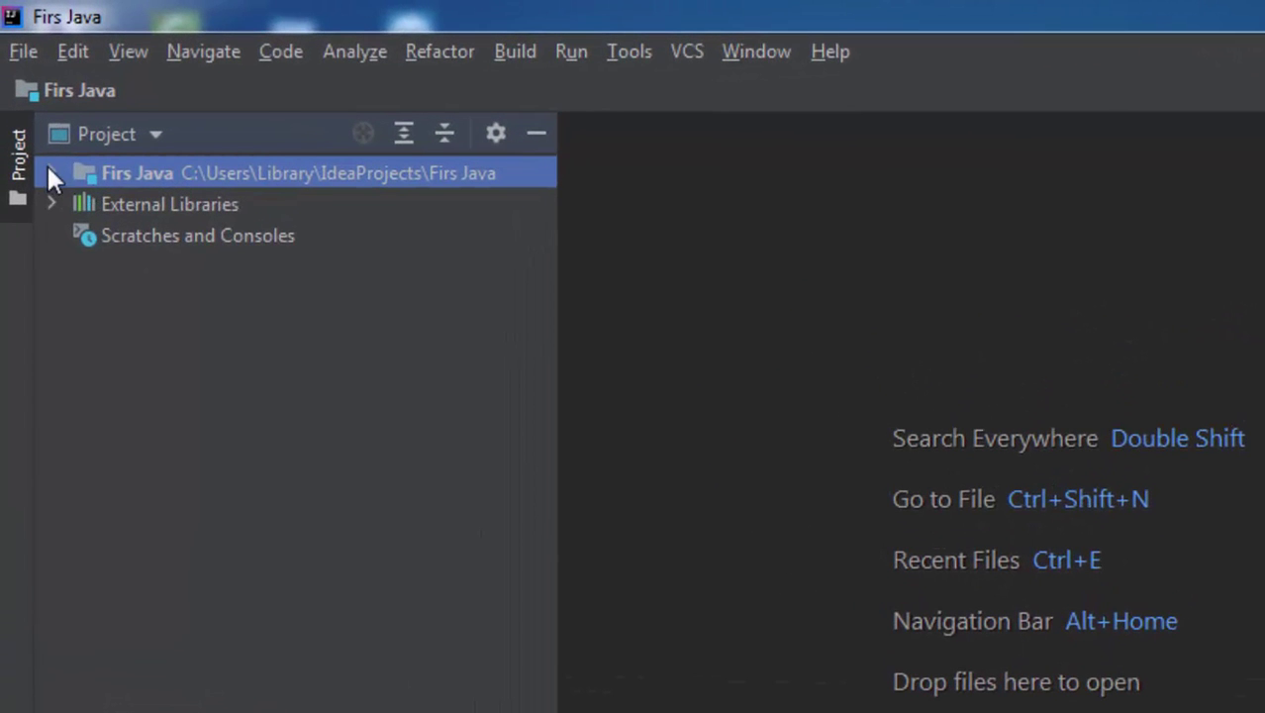
left_click(51, 174)
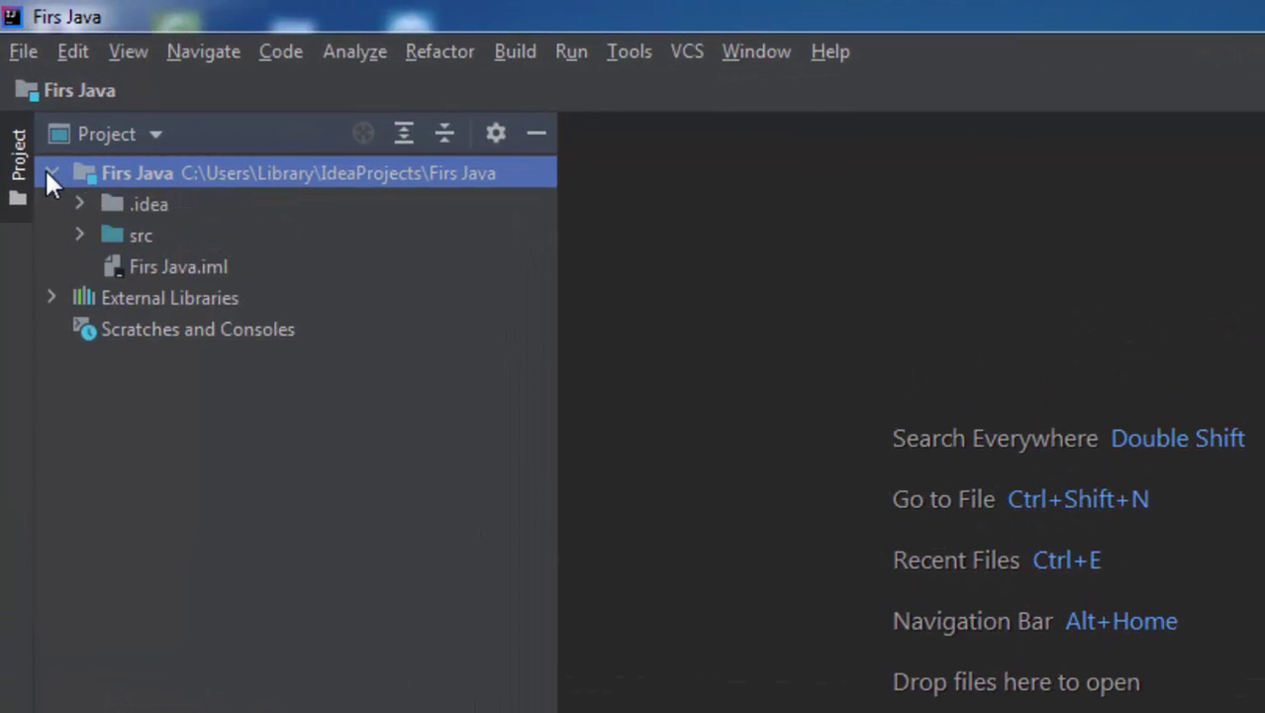
left_click(80, 236)
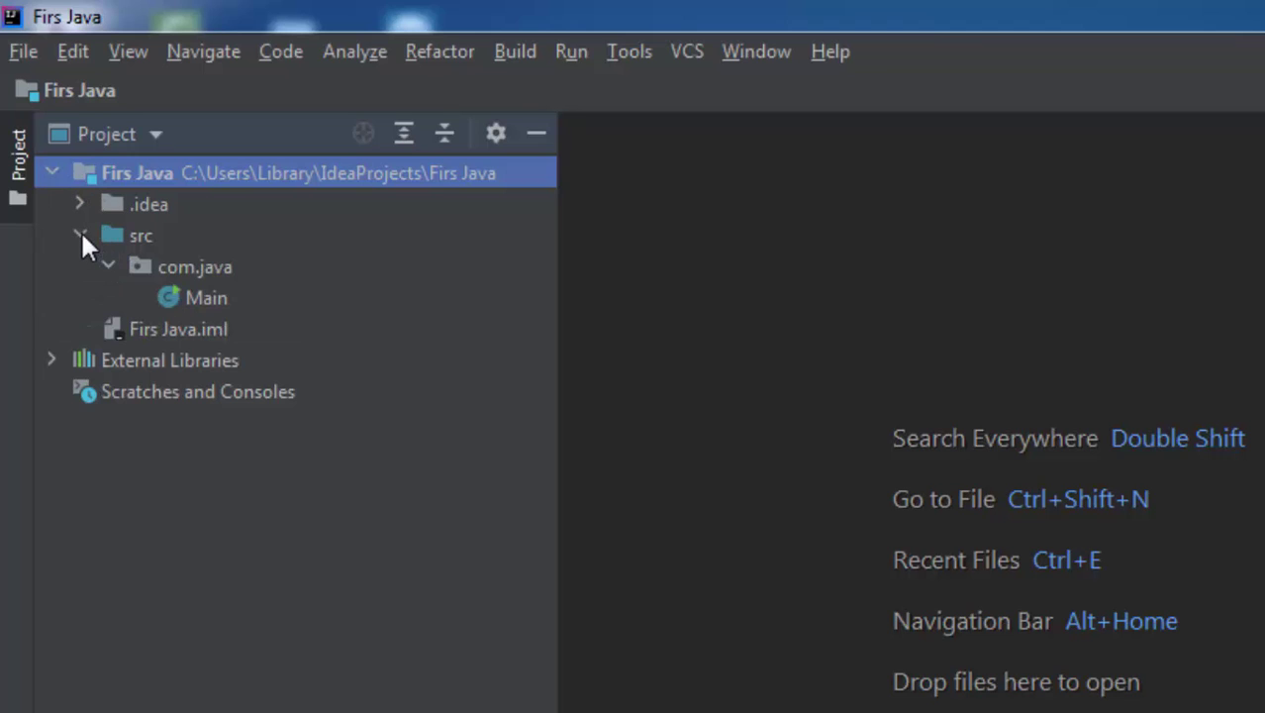
left_click(205, 298)
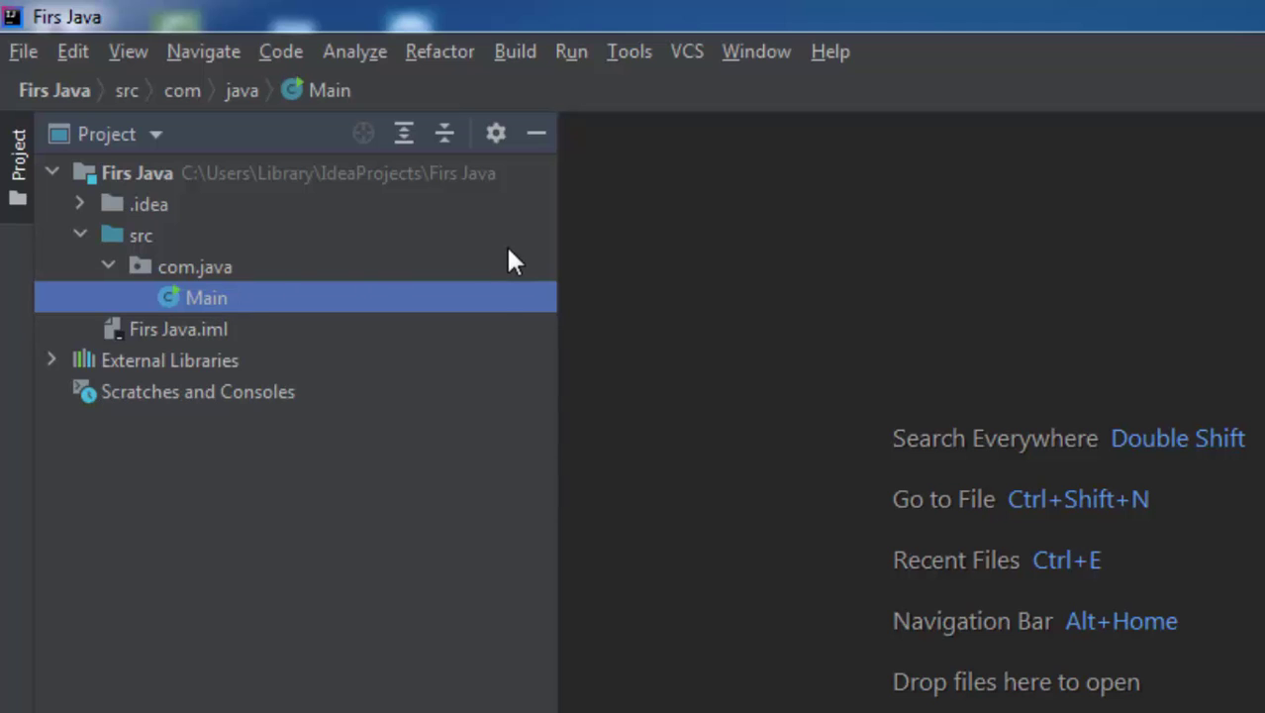
key("Return")
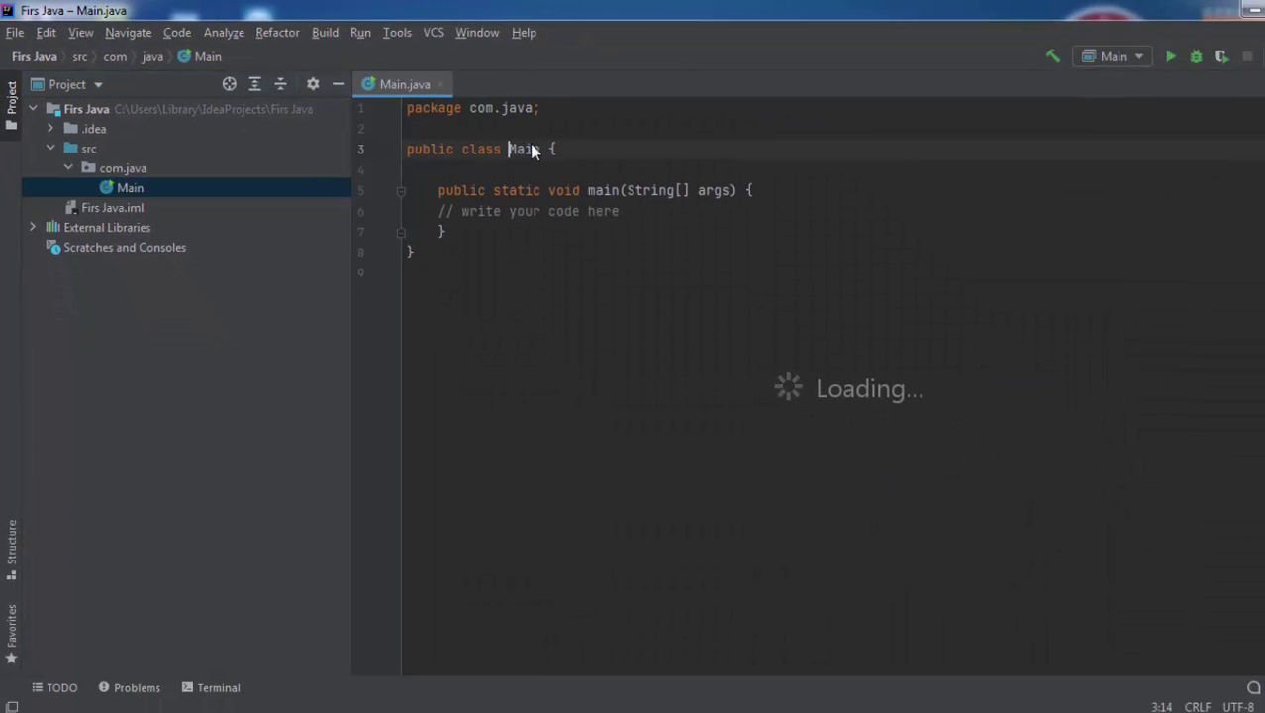
Declare "int a = 10" on a new line beneath the "write your code here" comment in the main method
key("End")
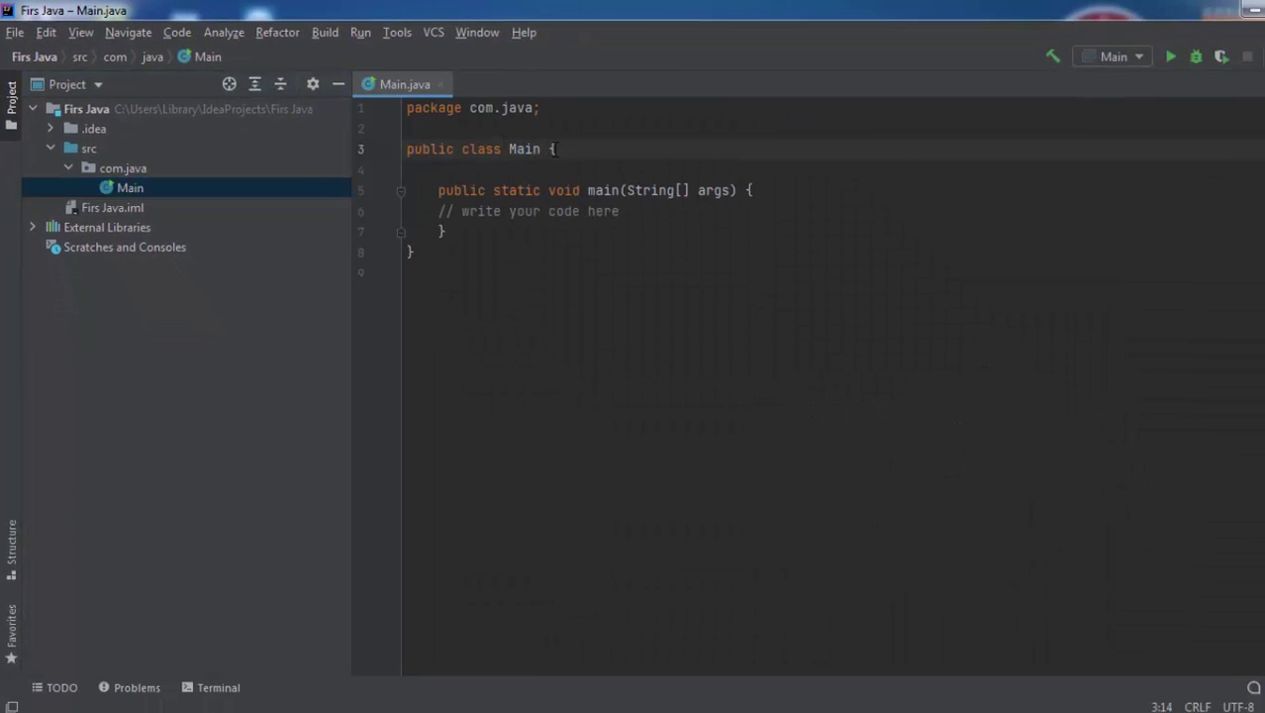
left_click(630, 216)
key("Return")
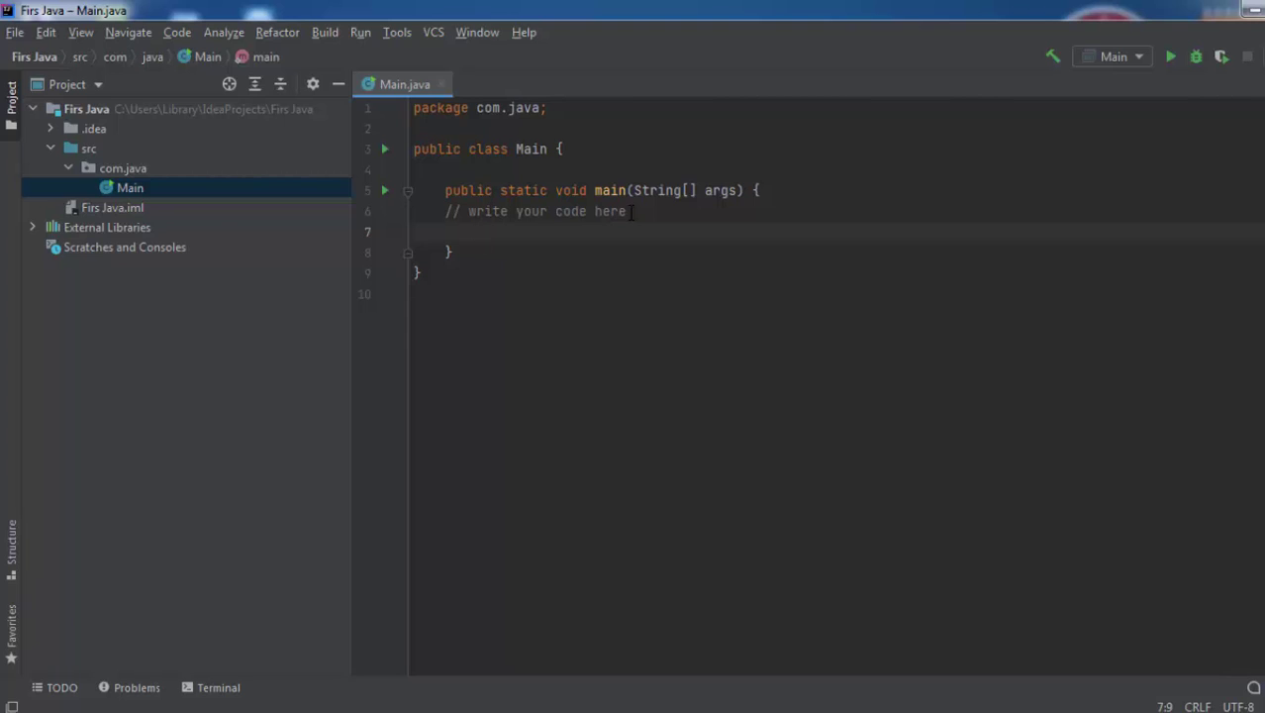
type("int a")
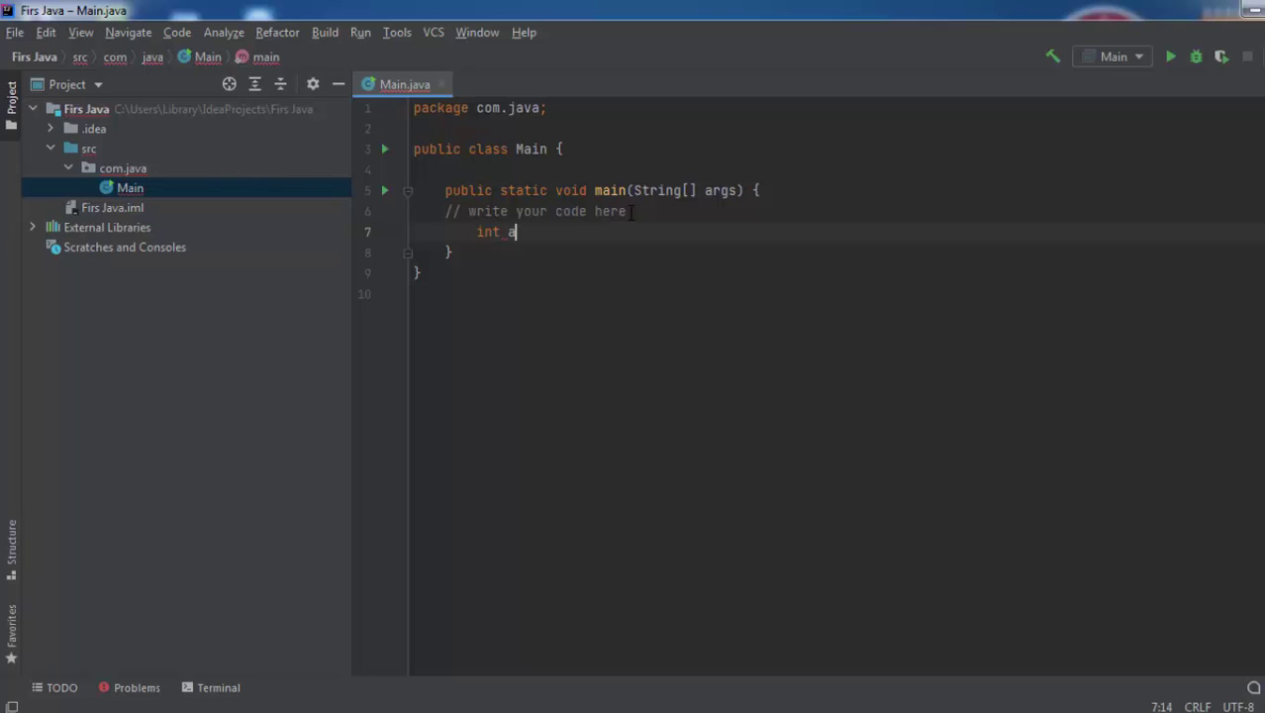
type(" = 10")
Declare "int b = 20" on a new line below variable a, aligned with its indentation
key("Return")
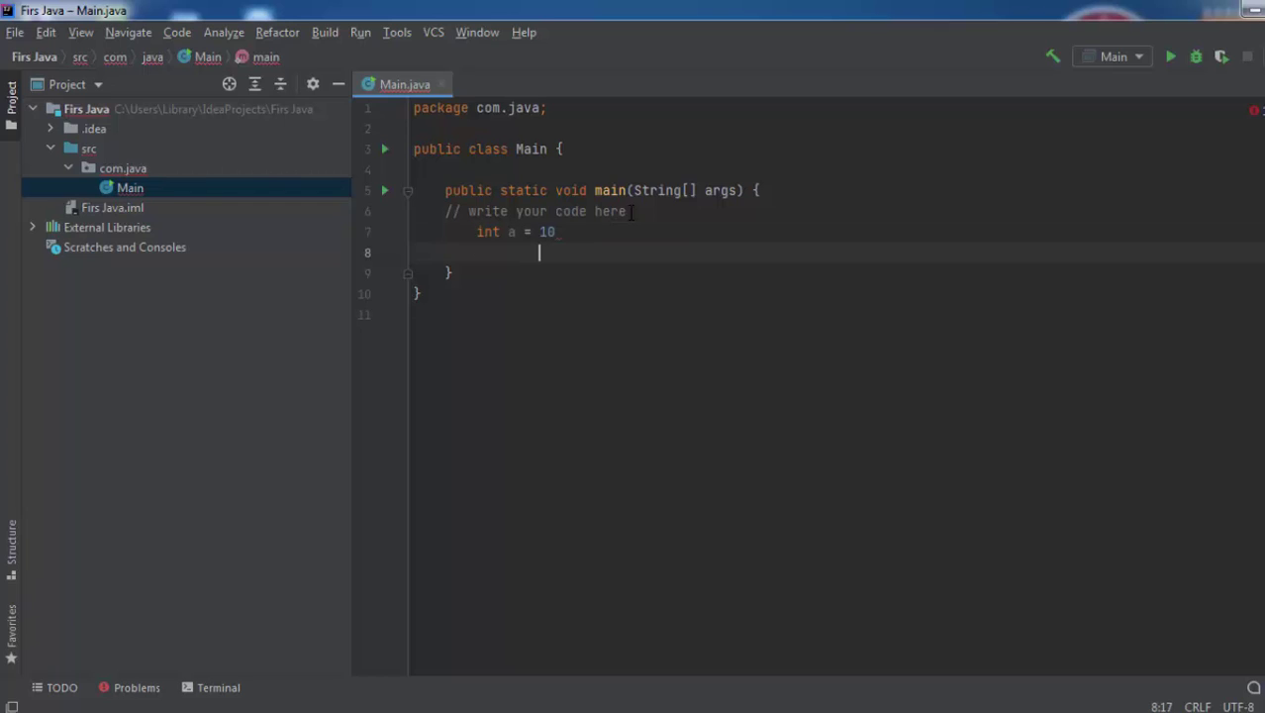
key("BackSpace")
key("BackSpace")
key("BackSpace")
key("BackSpace")
key("BackSpace")
key("BackSpace")
type("int b = 20")
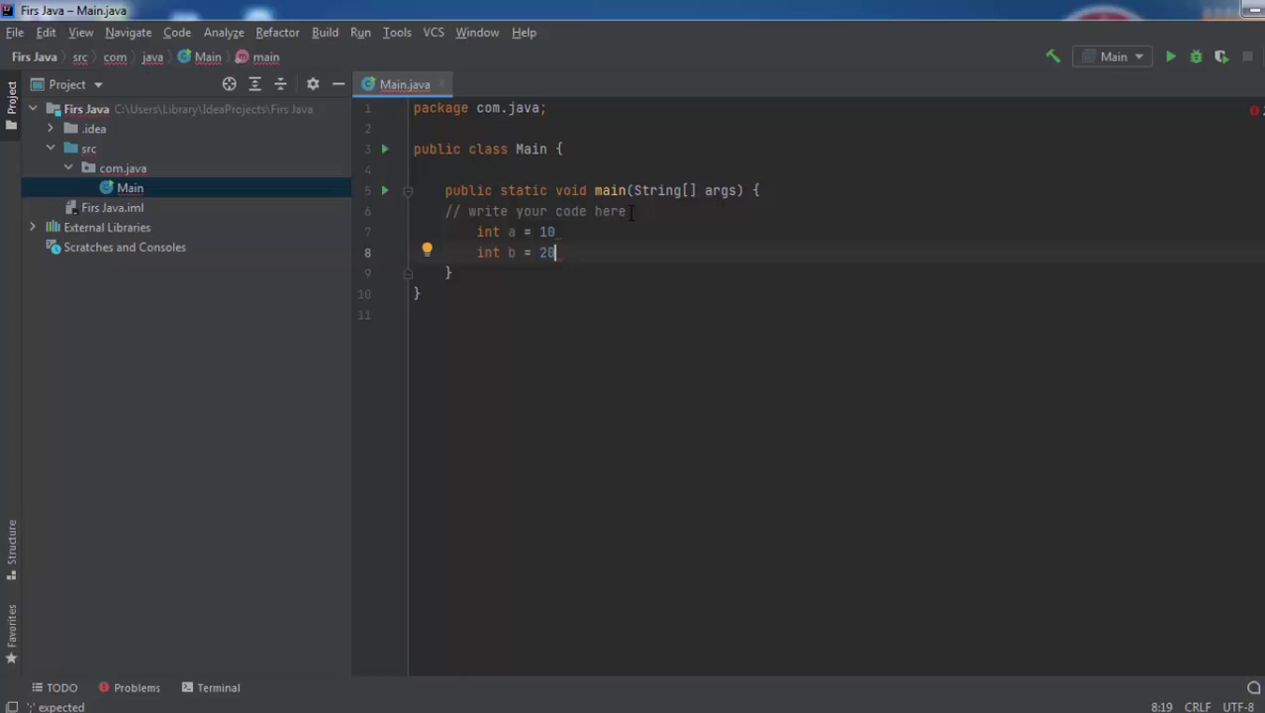
End the declarations of a and b with semicolons
key("Up")
type(";")
key("Down")
type(";")
Declare the sum variable with "int c = a+b;" on a new line below variable b
key("Return")
type("int")
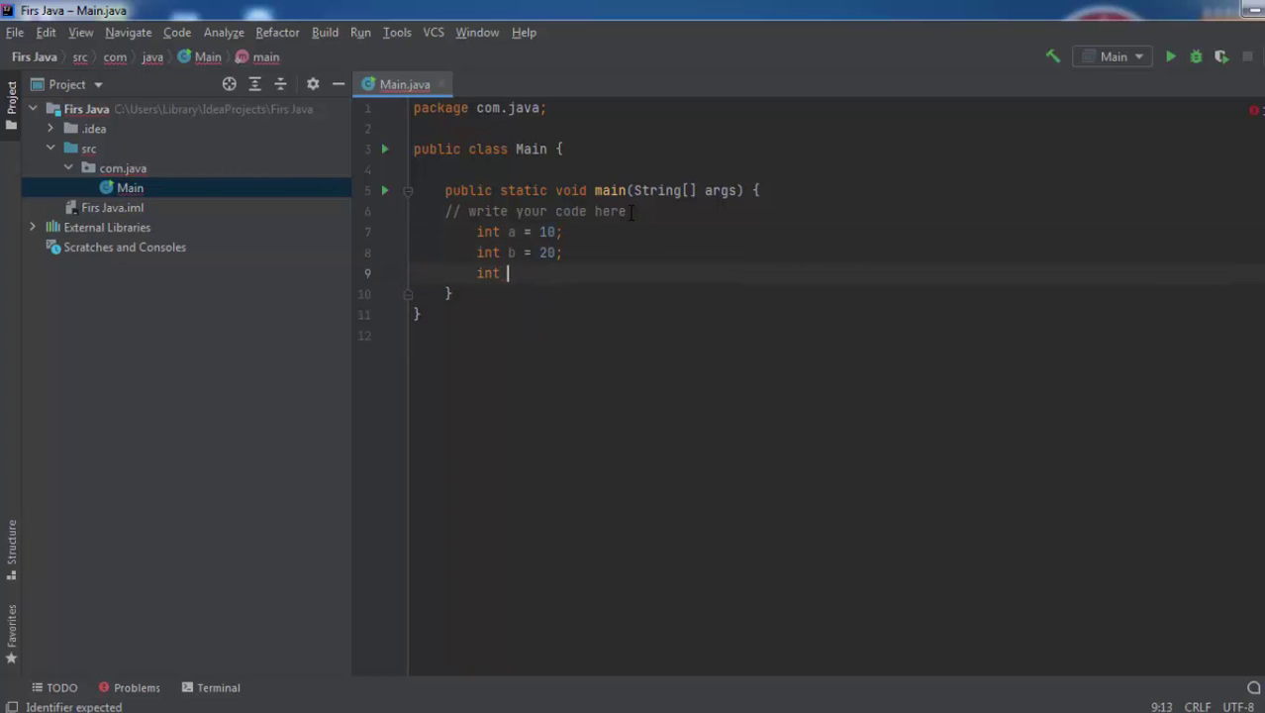
type(" c = a+b;")
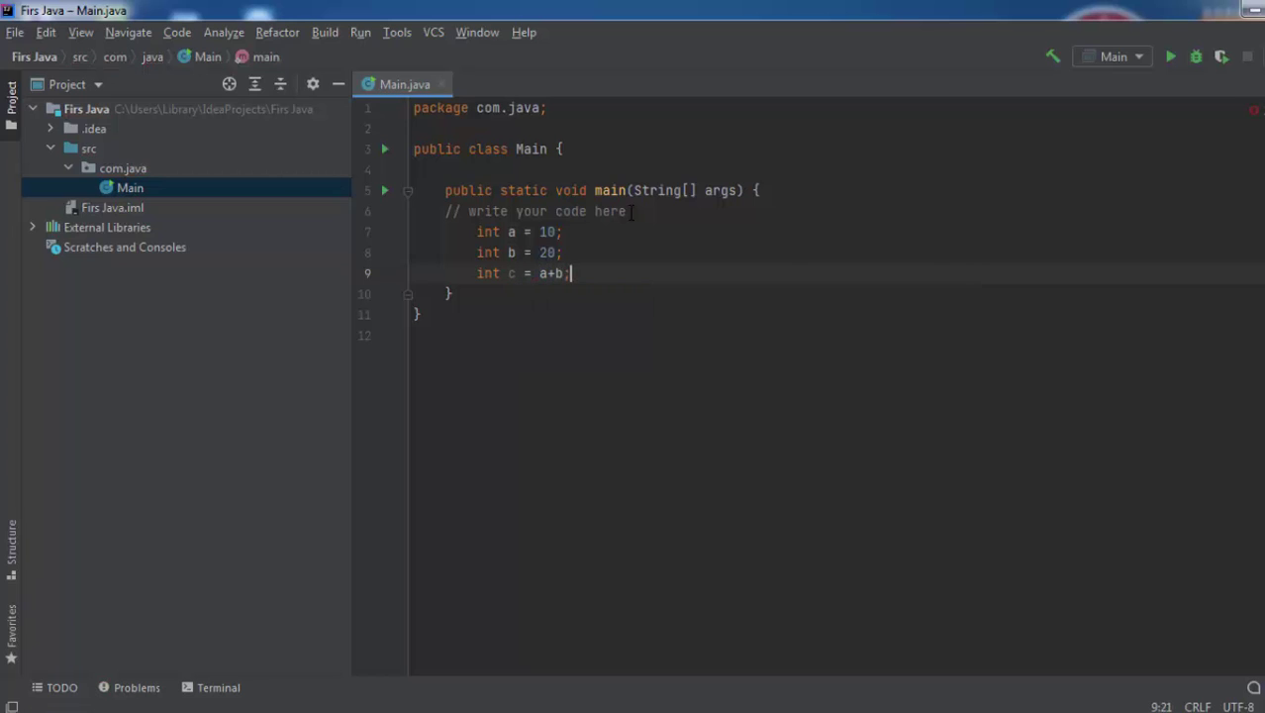
Add System.out.println("sum of the a+b =" + c); below the declaration of c and run the program
key("Return")
type("stem.out")
key("Return")
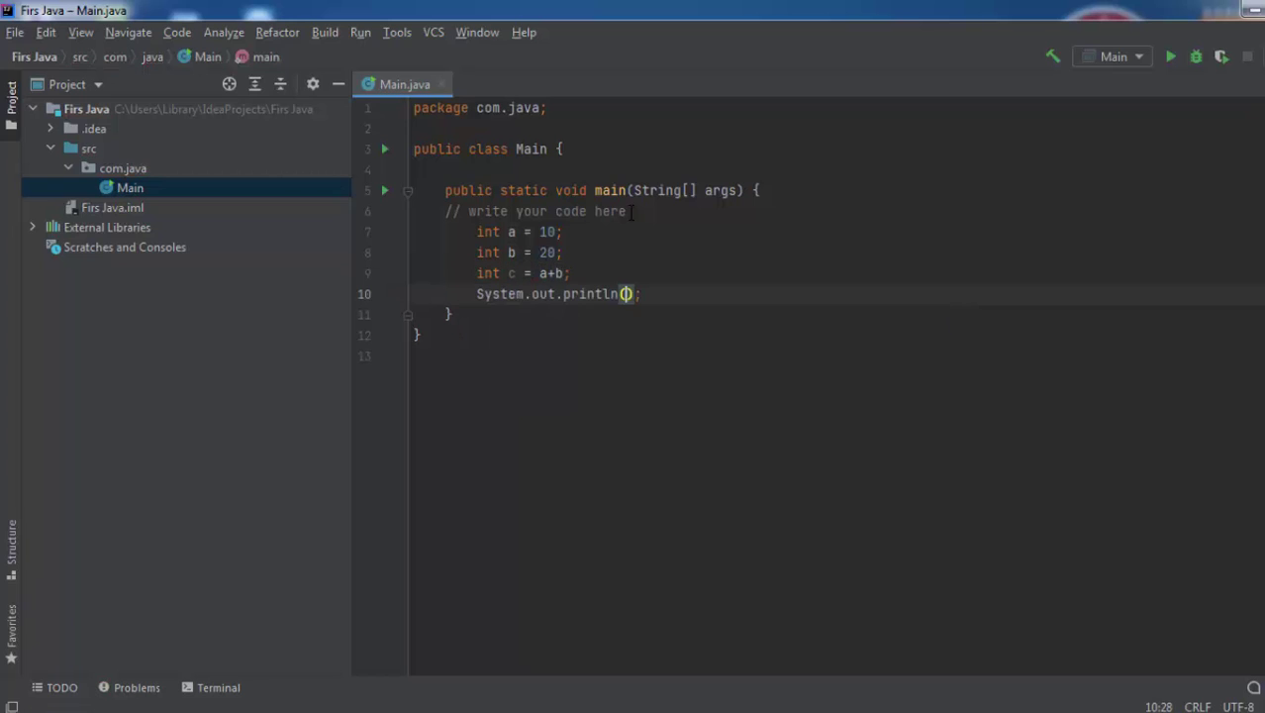
type("\"sum of the")
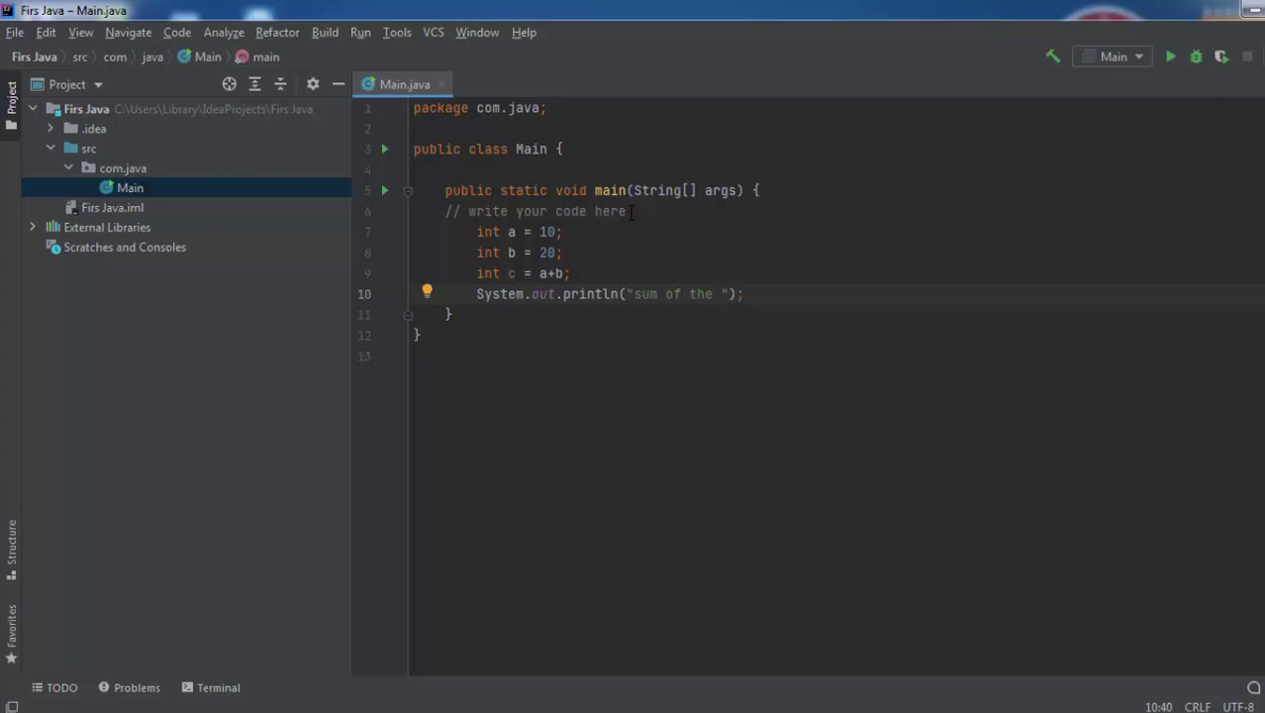
type("ab")
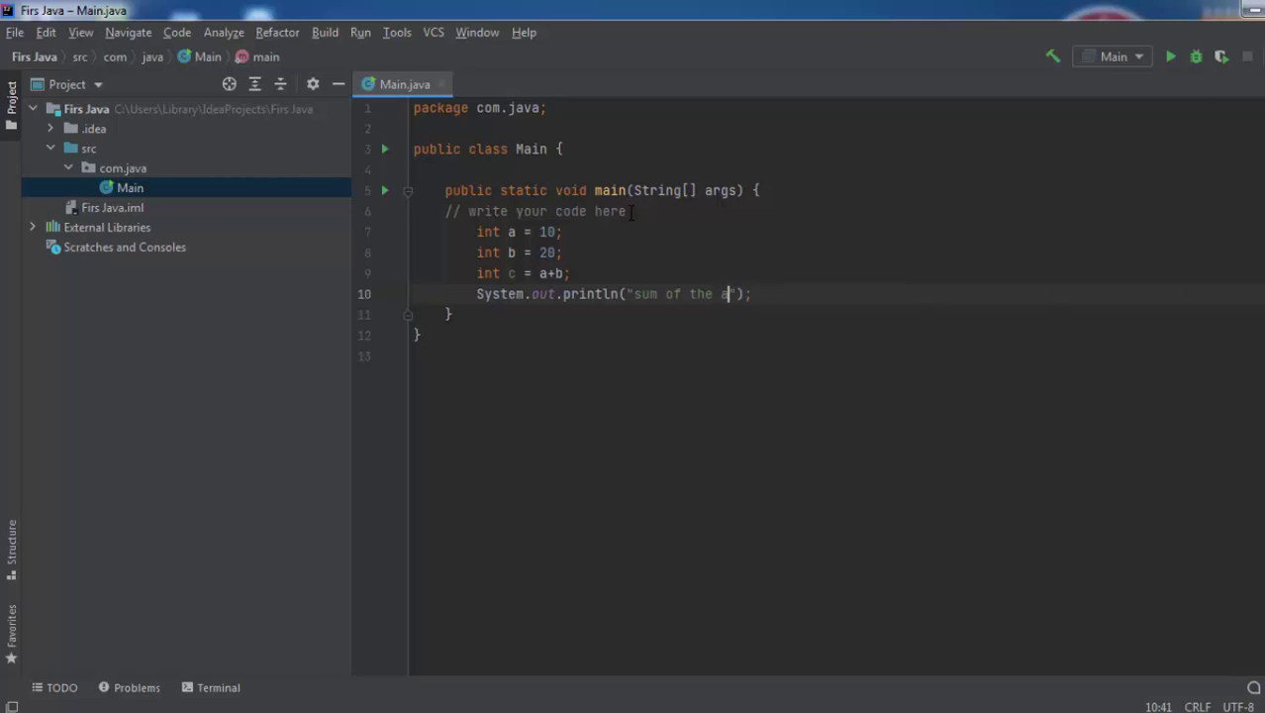
type("a")
type("+b")
type("=")
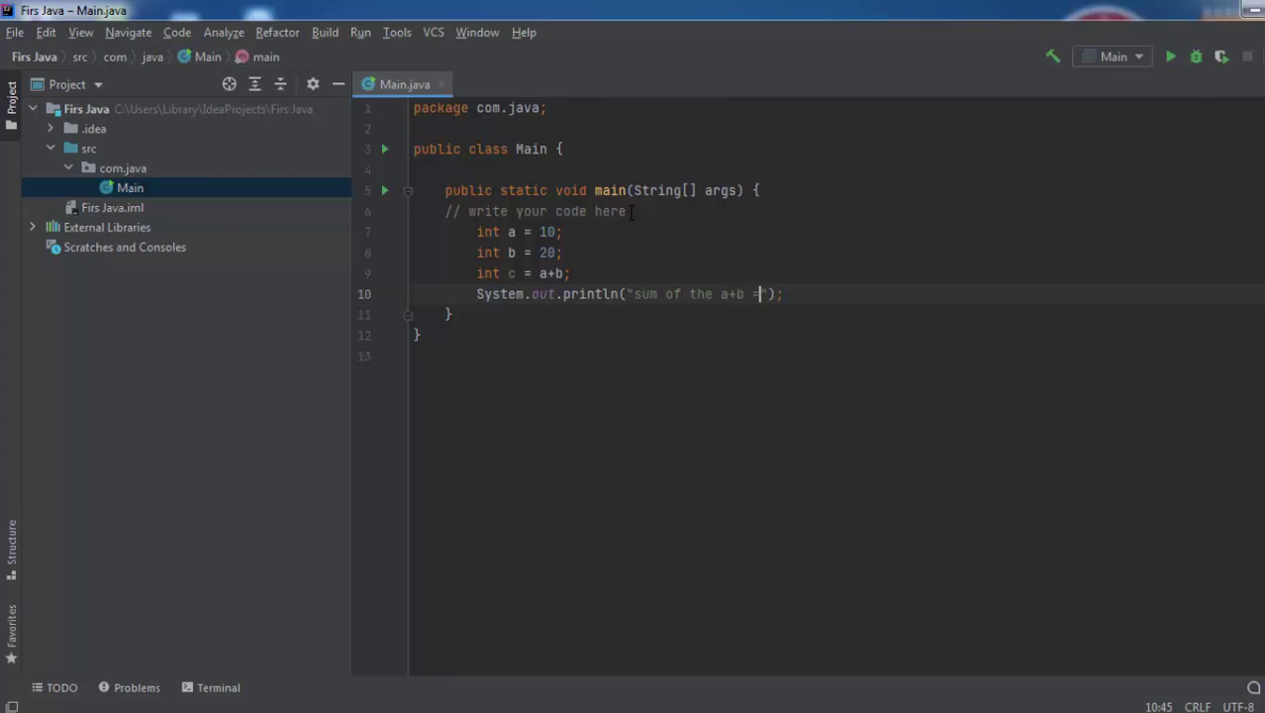
type("\"")
type("+ c")
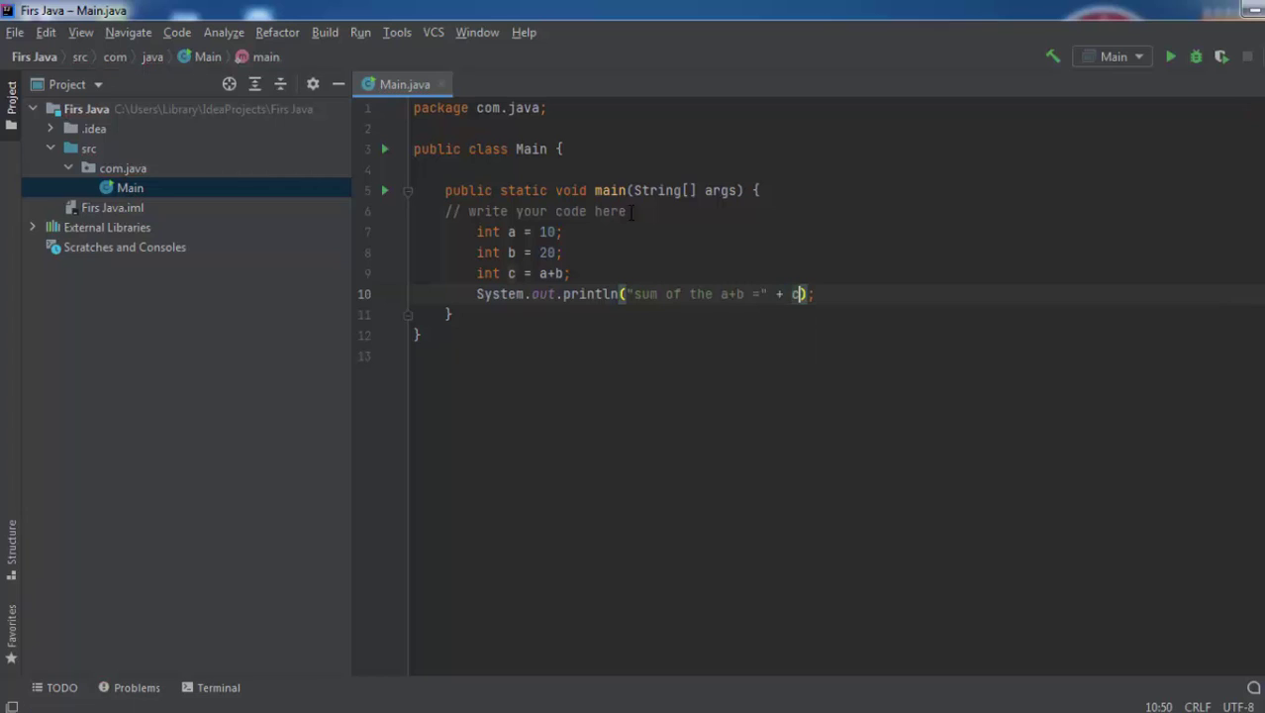
key("shift+F10")
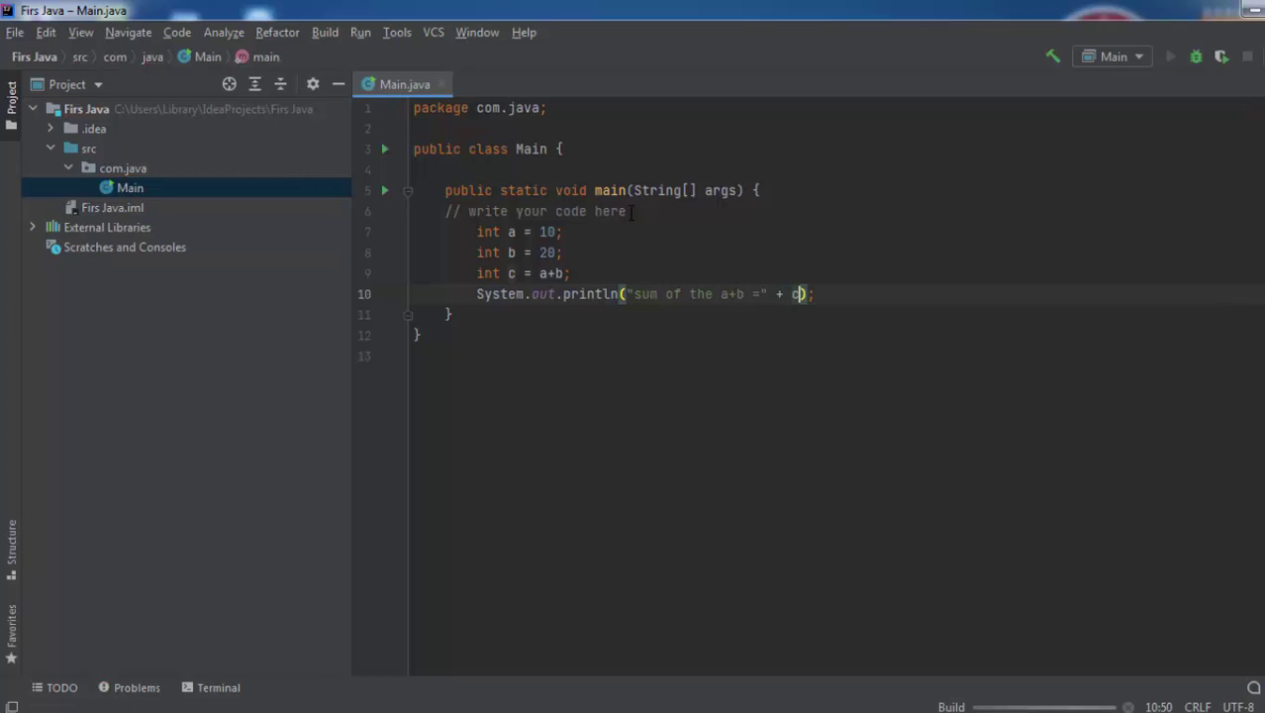